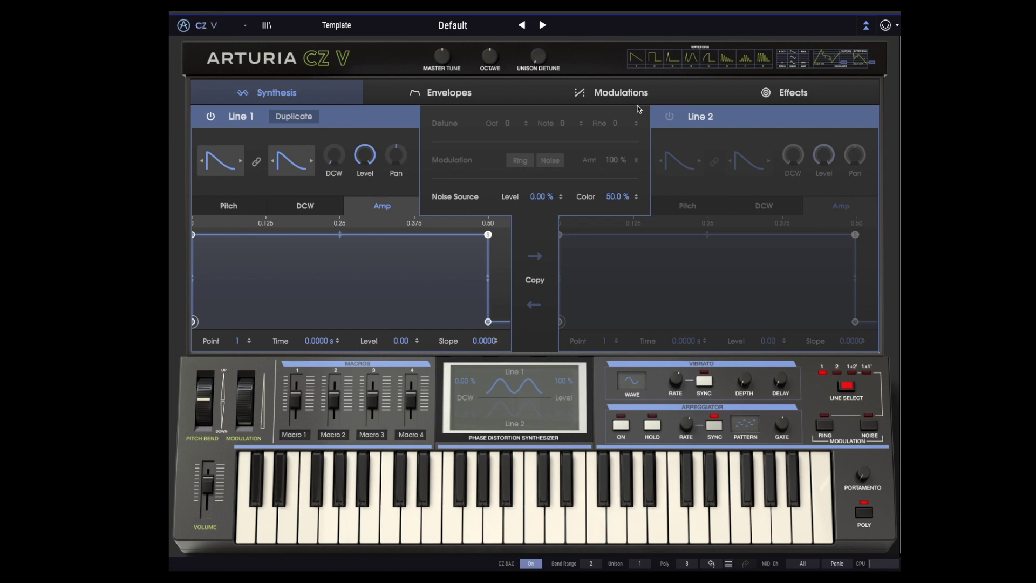
- Link Line 1's two wave shapes and sweep its DCW amount, leaving it at about 35 %
left_click(257, 162)
mouse_move(328, 163)
left_mouse_down()
mouse_move(328, 141)
mouse_move(328, 170)
left_mouse_up()
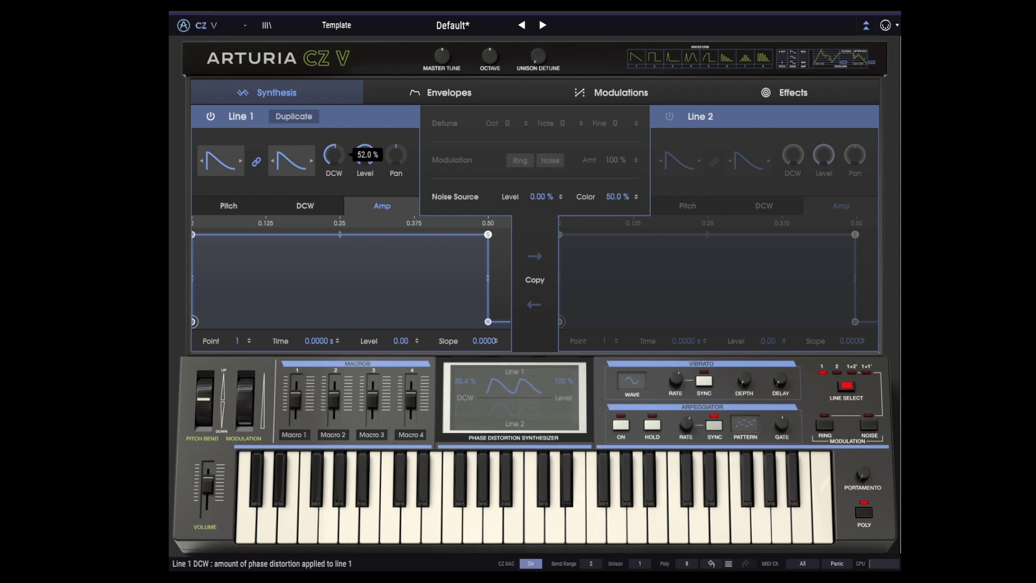
left_click_drag(334, 162, 333, 158)
- Switch Line 1's linked wave shapes to Square and sweep the DCW amount up, bringing it down to about 3 %
left_click(241, 164)
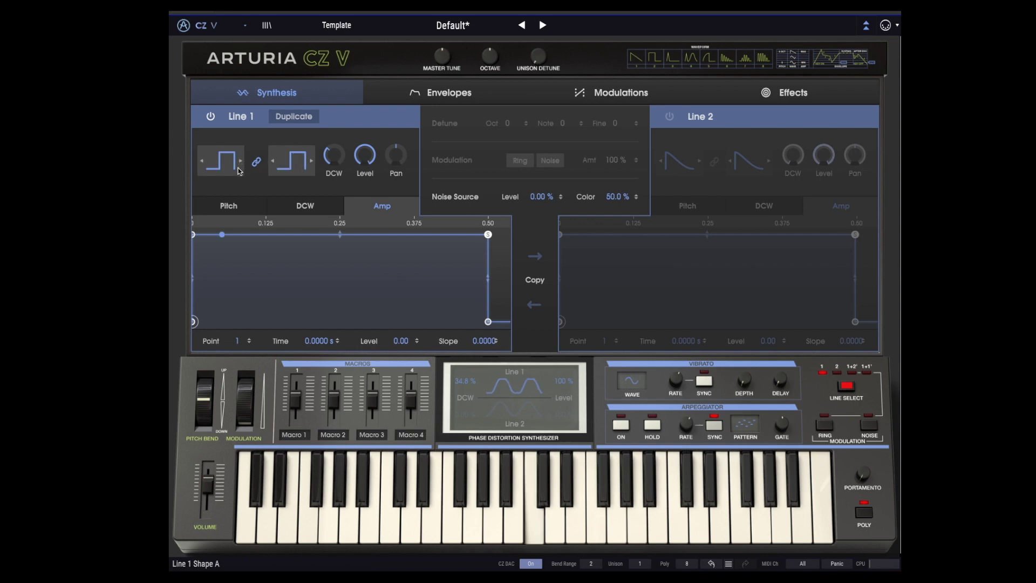
left_click_drag(333, 154, 334, 161)
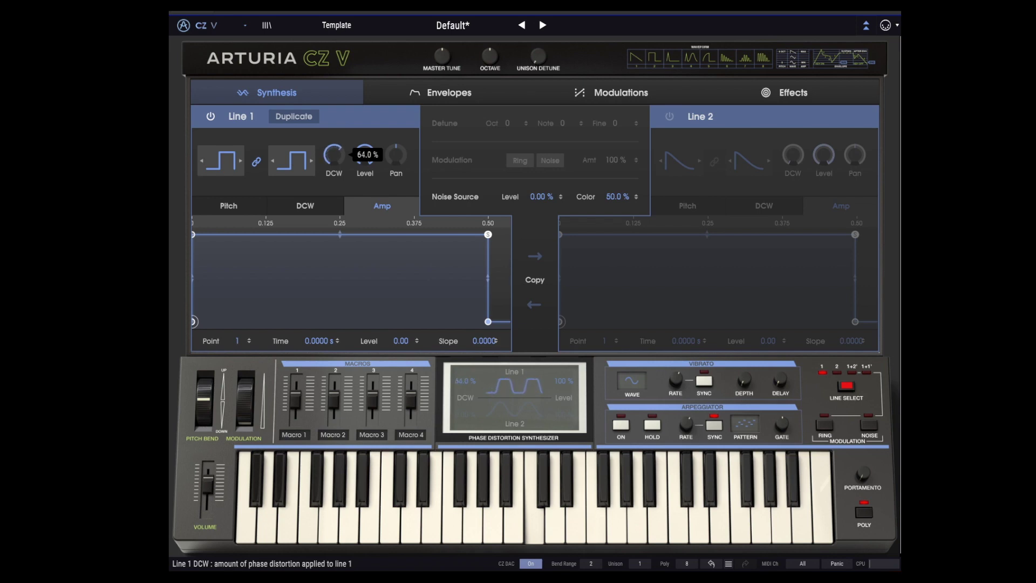
left_click_drag(334, 157, 334, 151)
left_click_drag(329, 154, 329, 157)
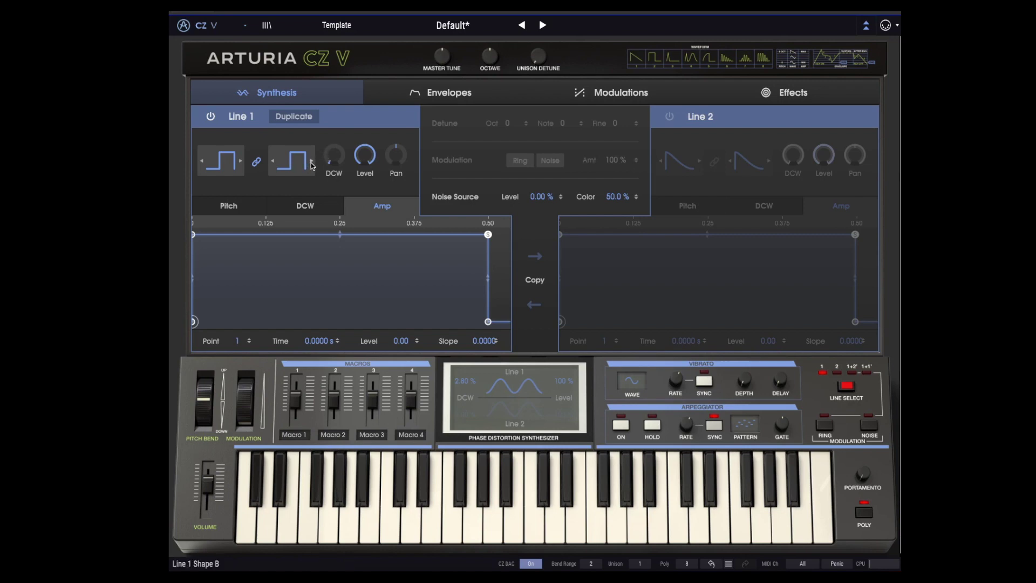
- Move point 2 of Line 1's DCW envelope to about 0.11 s at level 0.95, and set the linked wave shapes to Reso1
left_click(311, 210)
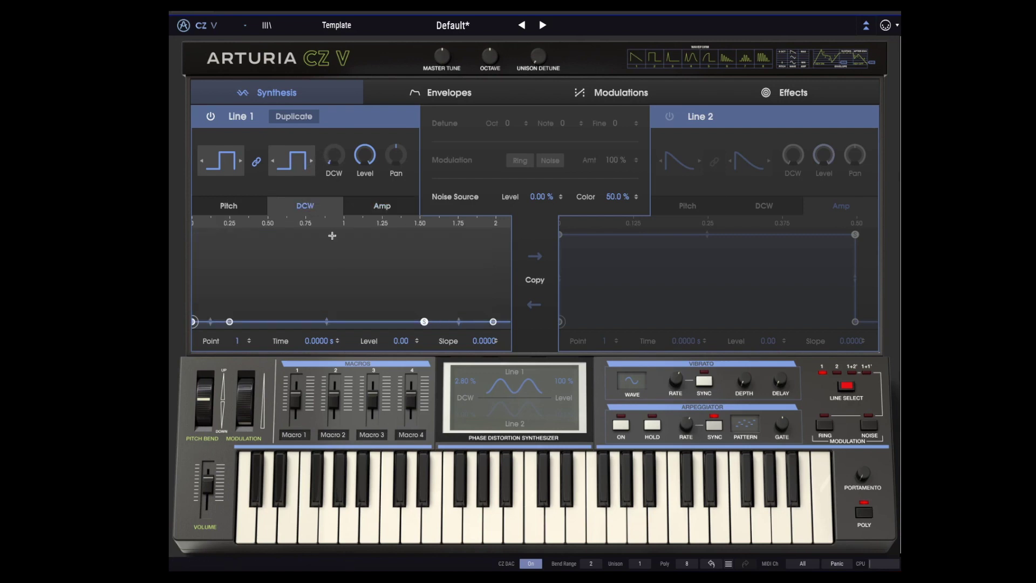
left_click_drag(230, 322, 208, 241)
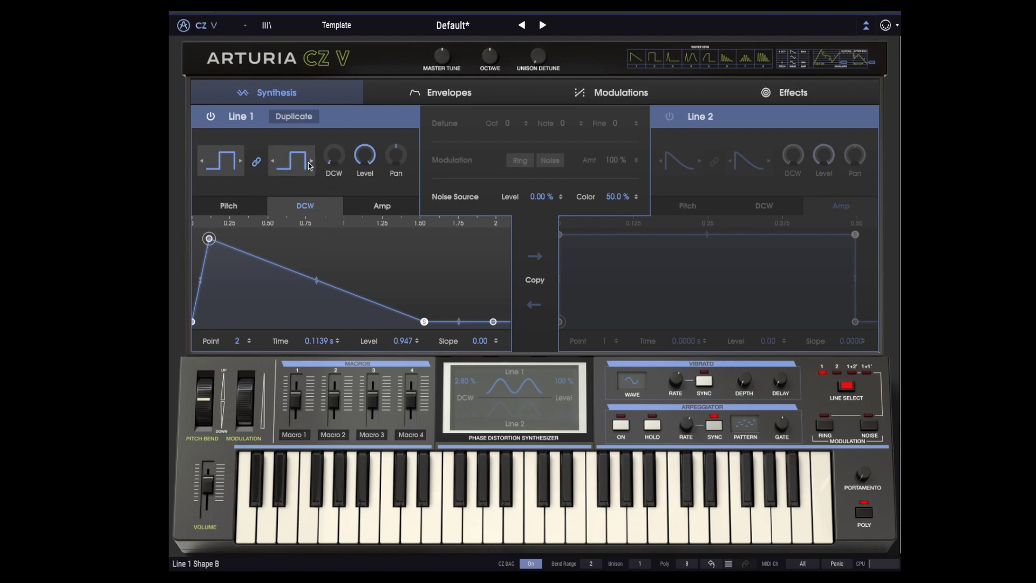
left_click(290, 167)
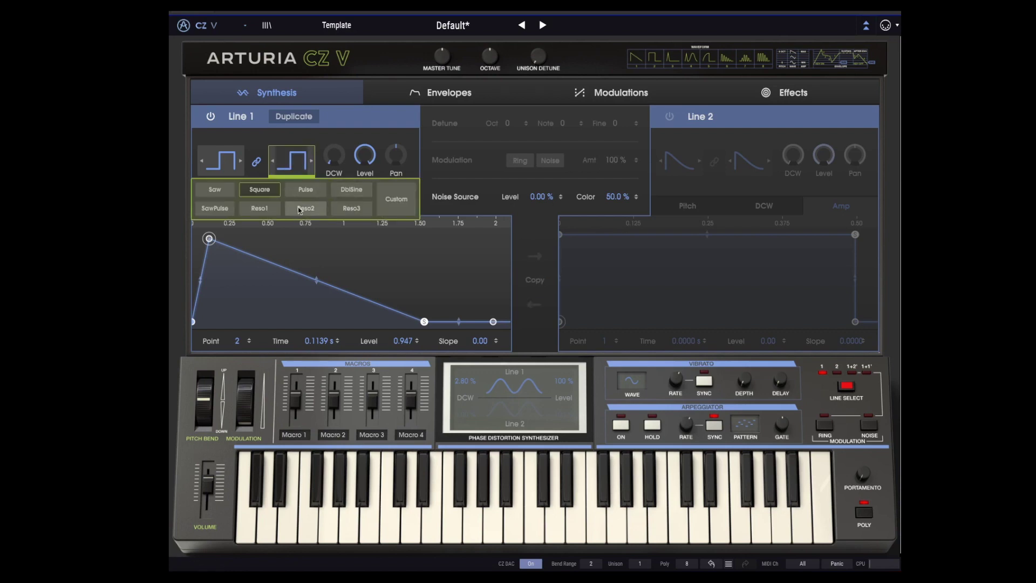
left_click(265, 209)
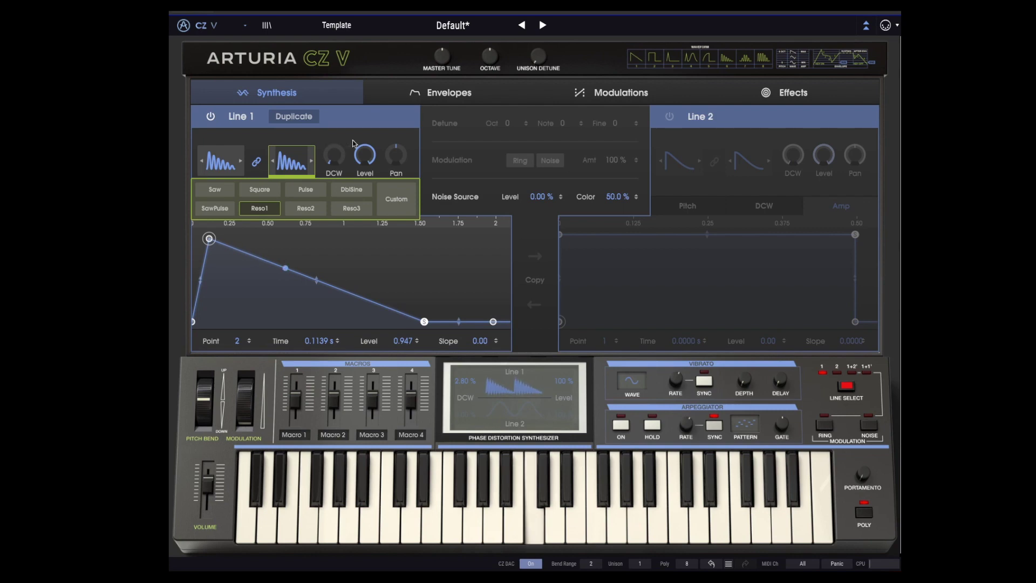
- Add a decay point to Line 1's DCW envelope at about 0.49 s, level 0.40, and lower the DCW amount to 0 %
double_click(266, 286)
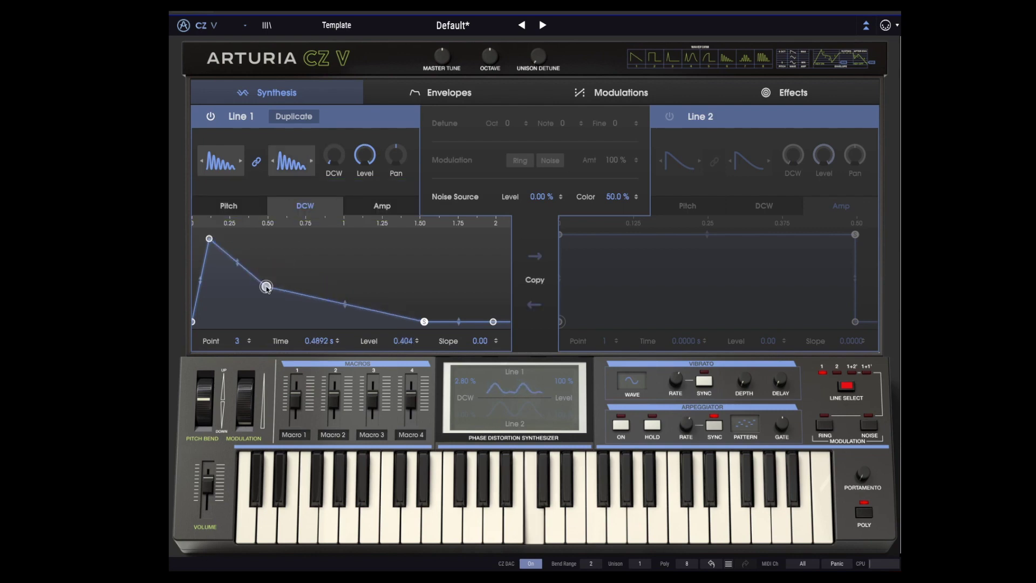
mouse_move(334, 155)
left_mouse_down()
mouse_move(334, 140)
mouse_move(330, 165)
left_mouse_up()
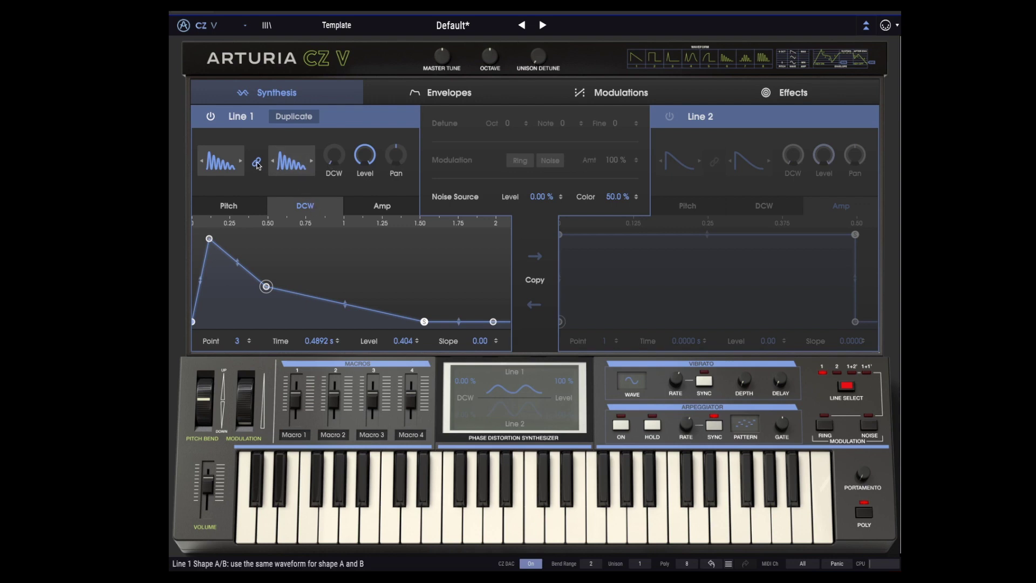
- Unlink Line 1's two wave shapes and step shape B forward through several waveforms, starting with Reso2
left_click(313, 162)
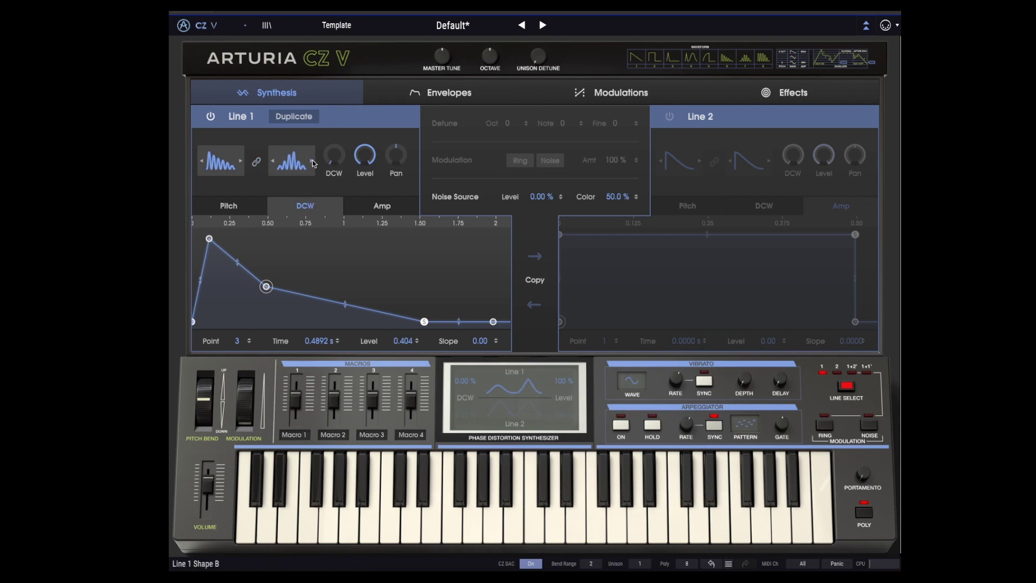
left_click(313, 162)
left_click(313, 162)
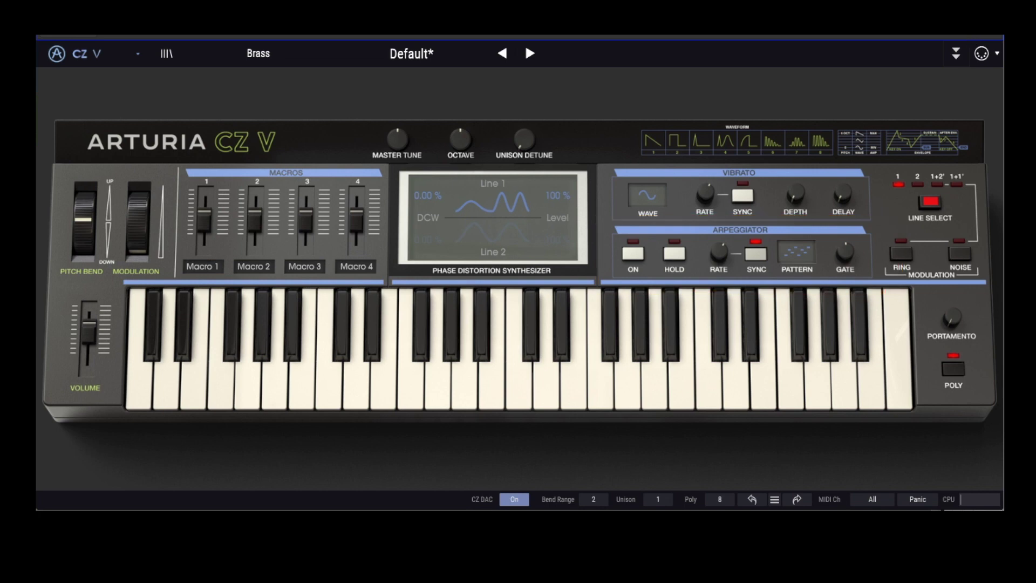
- Load the Brass preset The CZ Brass
left_click(411, 54)
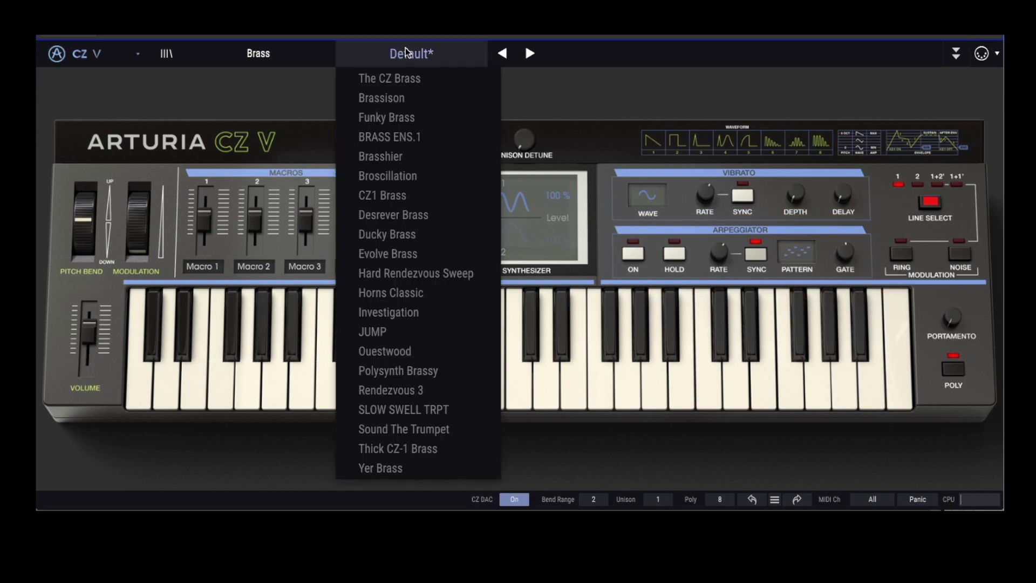
left_click(402, 79)
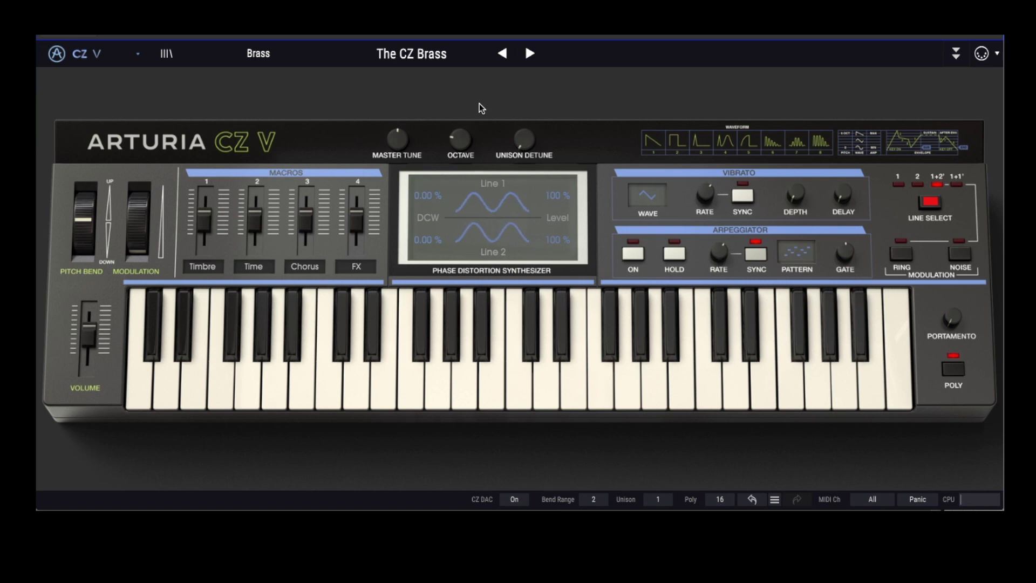
- Load the Brass preset Horns Classic and raise its FX macro
left_click(434, 52)
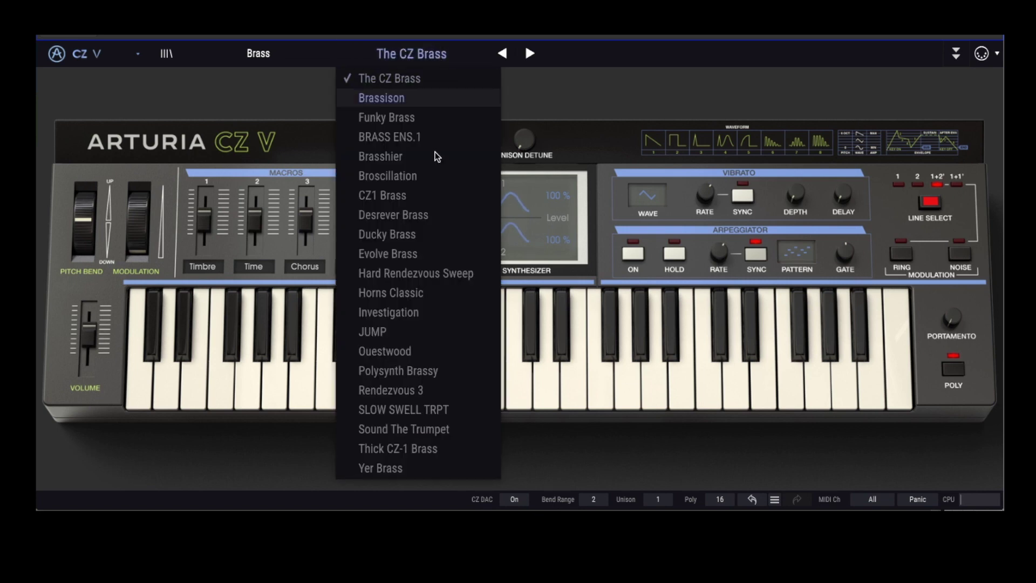
left_click(413, 293)
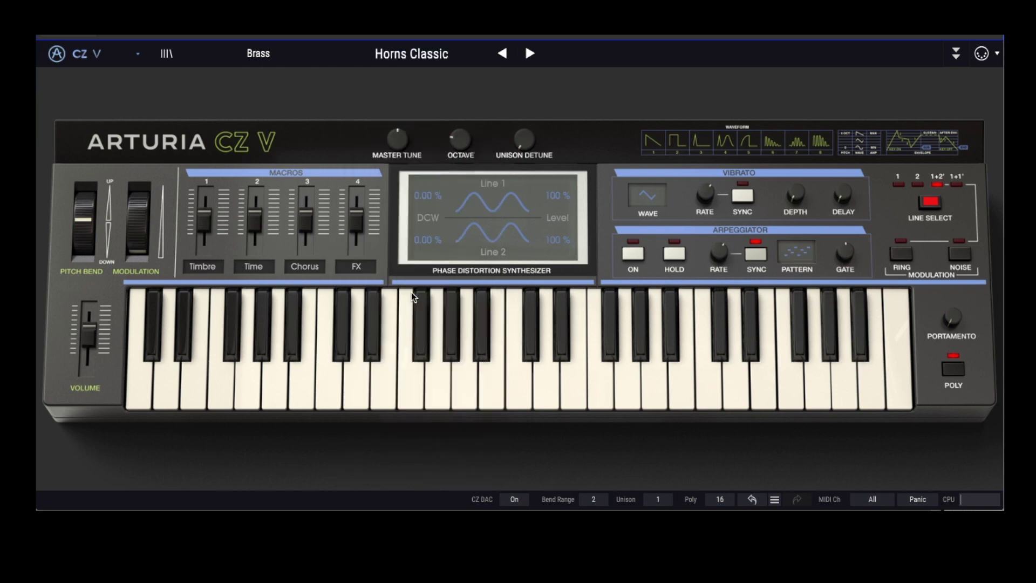
left_click_drag(356, 214, 358, 205)
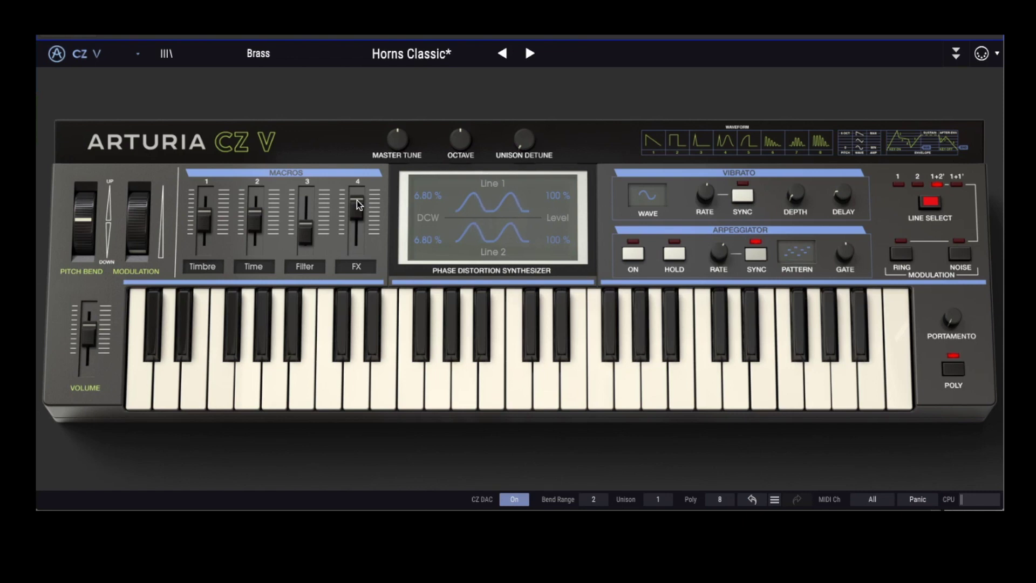
- Load the Brass preset JUMP
left_click(400, 59)
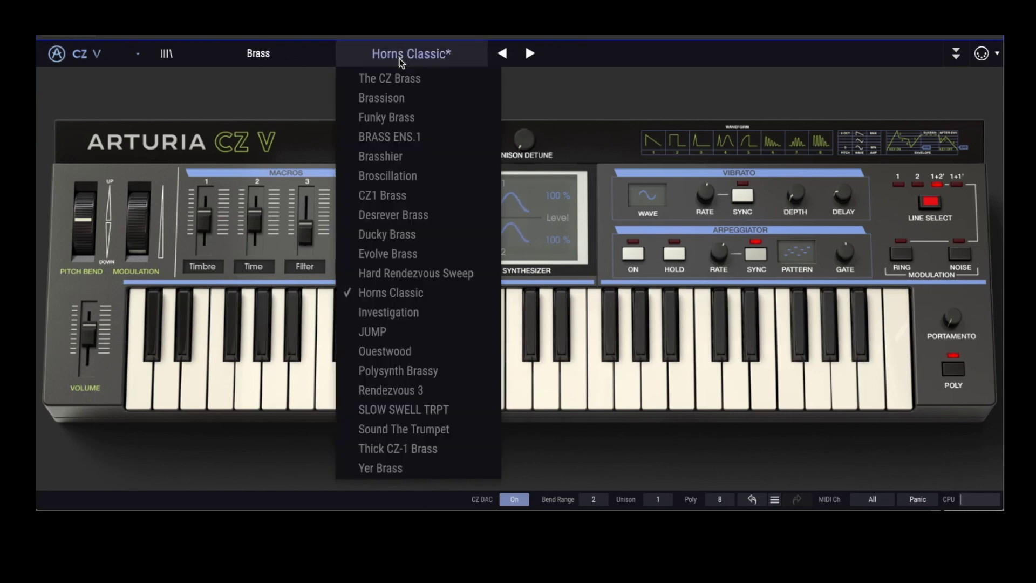
left_click(406, 332)
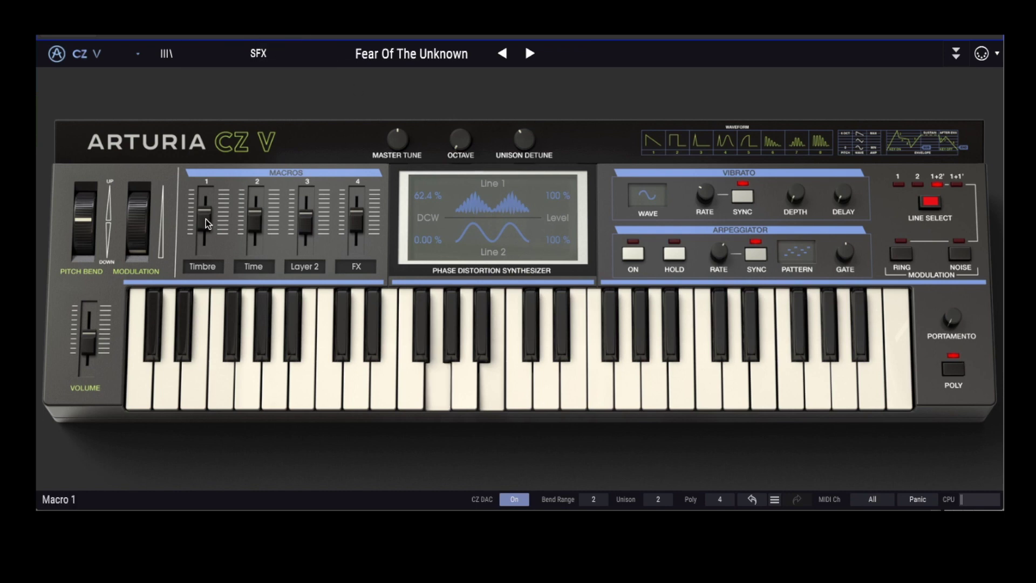
- Vary the sound of the SFX preset Fear Of The Unknown with its Timbre, Time and FX macros, moving Time up and back down
left_click_drag(206, 219, 206, 211)
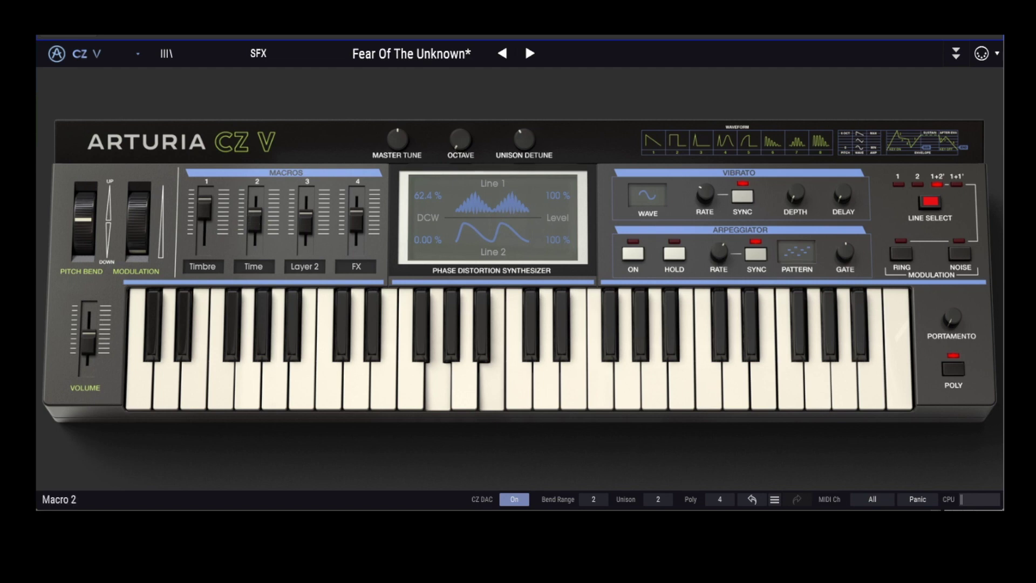
left_click_drag(256, 218, 257, 212)
left_click_drag(356, 221, 356, 214)
left_click_drag(256, 212, 256, 221)
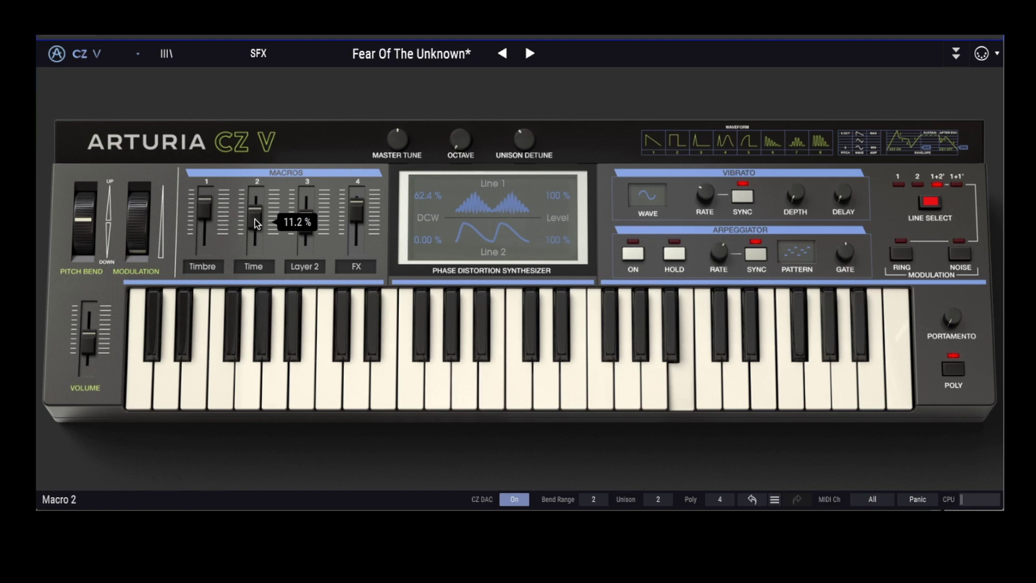
left_click_drag(254, 219, 207, 238)
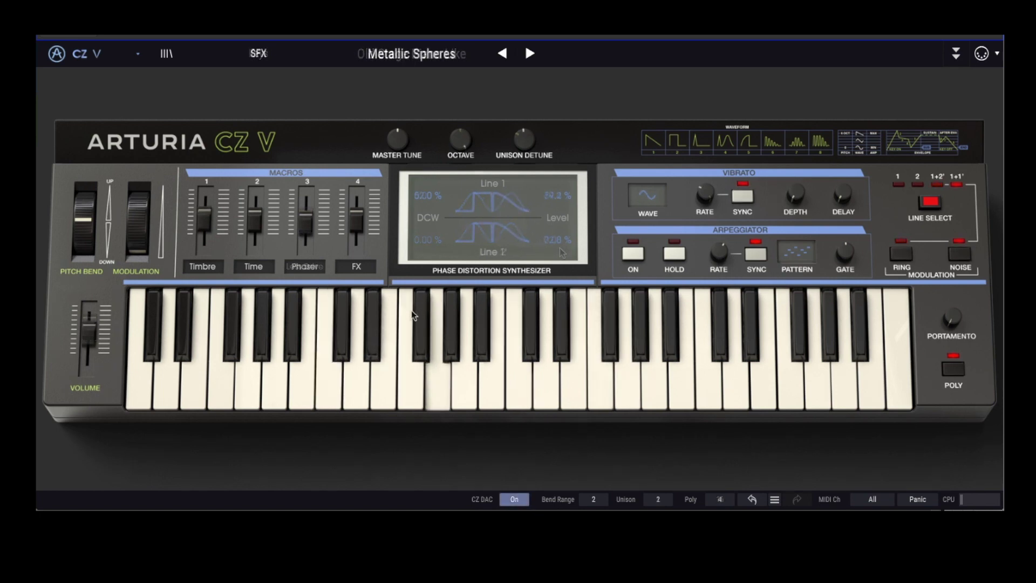
- Raise the Phaser macro of the SFX preset Metallic Spheres to 60 % and adjust its Timbre and Time macros
left_click_drag(306, 216, 306, 202)
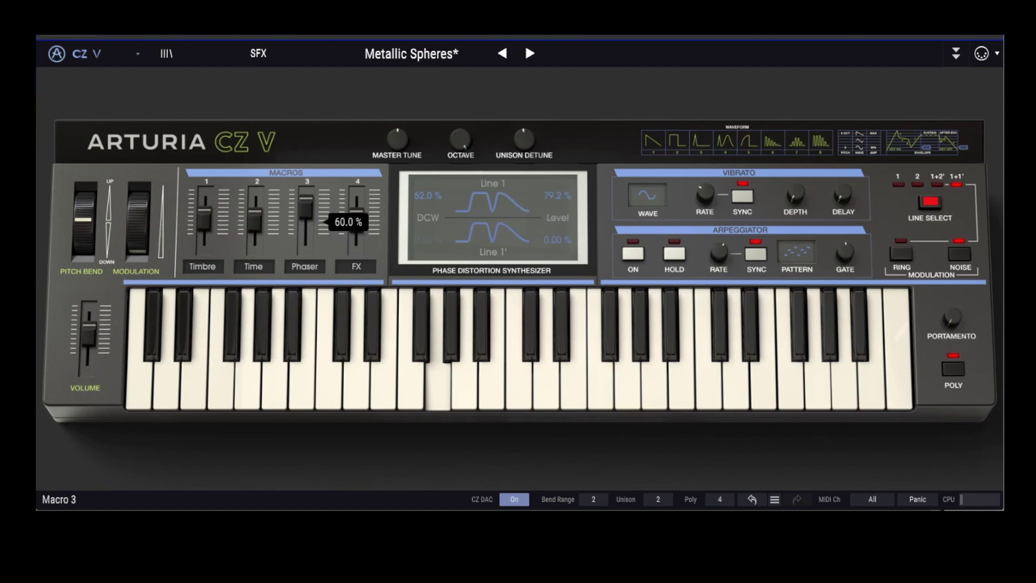
left_click_drag(204, 217, 255, 224)
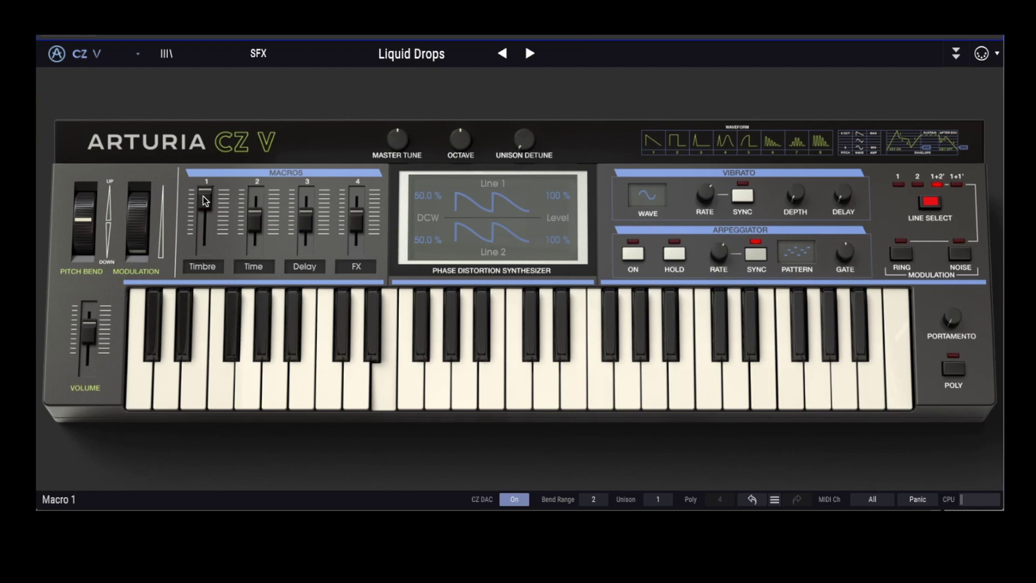
- Vary the Timbre macro on the presets Liquid Drops, Bellophonte and TRASH CAN LEAD
left_click_drag(203, 196, 203, 206)
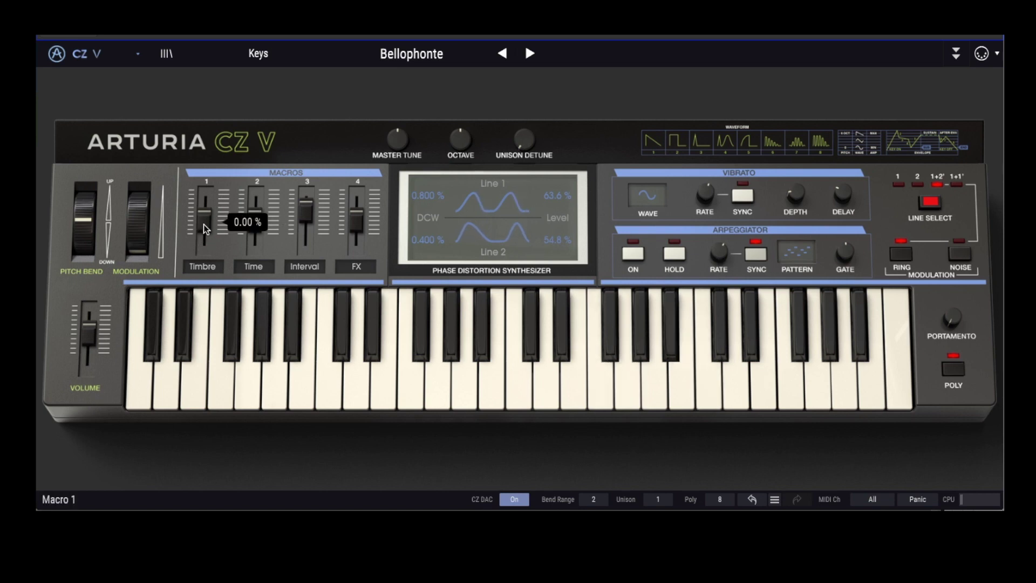
left_click_drag(203, 225, 204, 206)
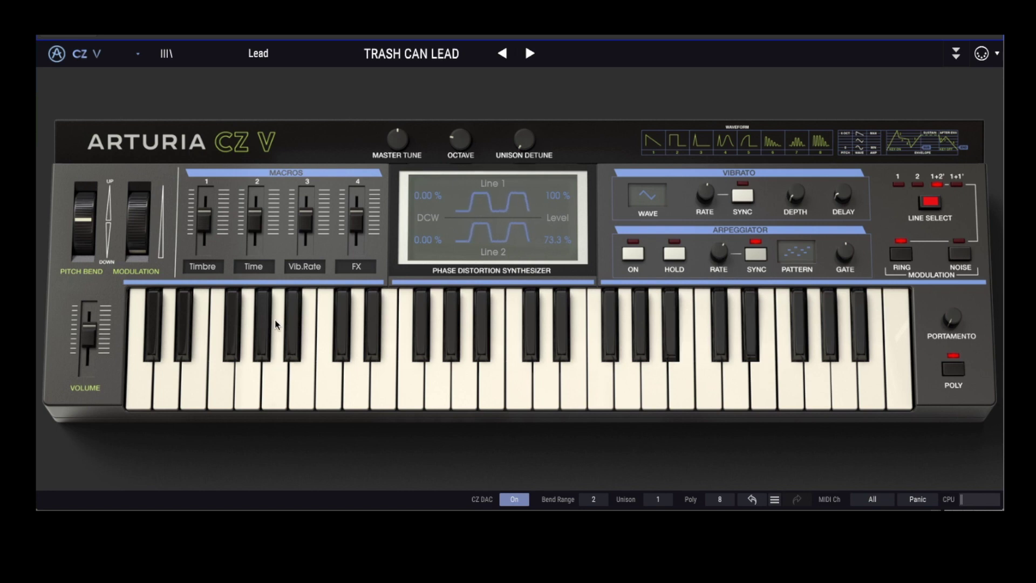
left_click_drag(206, 227, 206, 220)
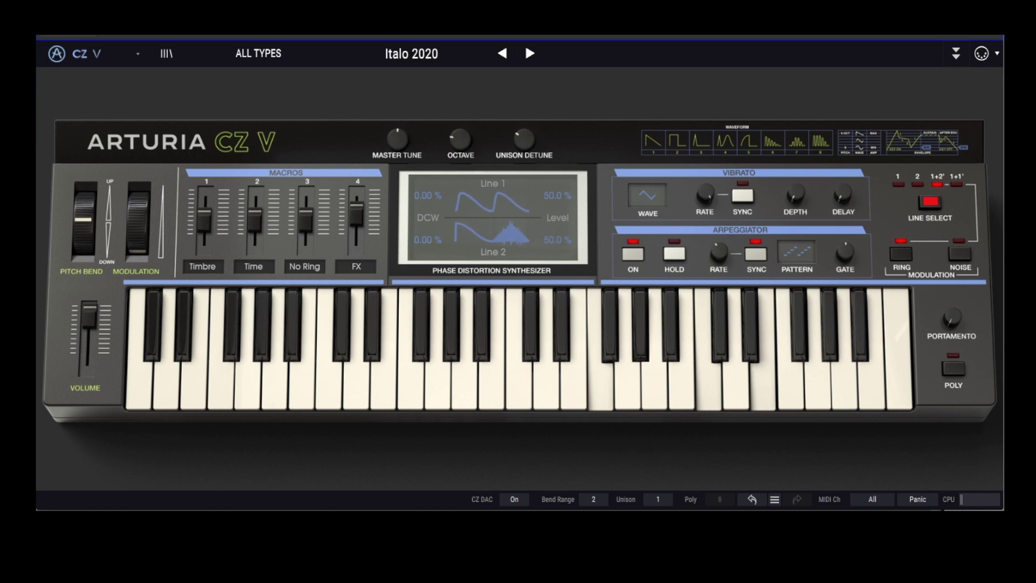
- Advance from the Italo 2020 preset and raise the Timbre macro on the CZ V Modular Sequences preset
left_click(526, 43)
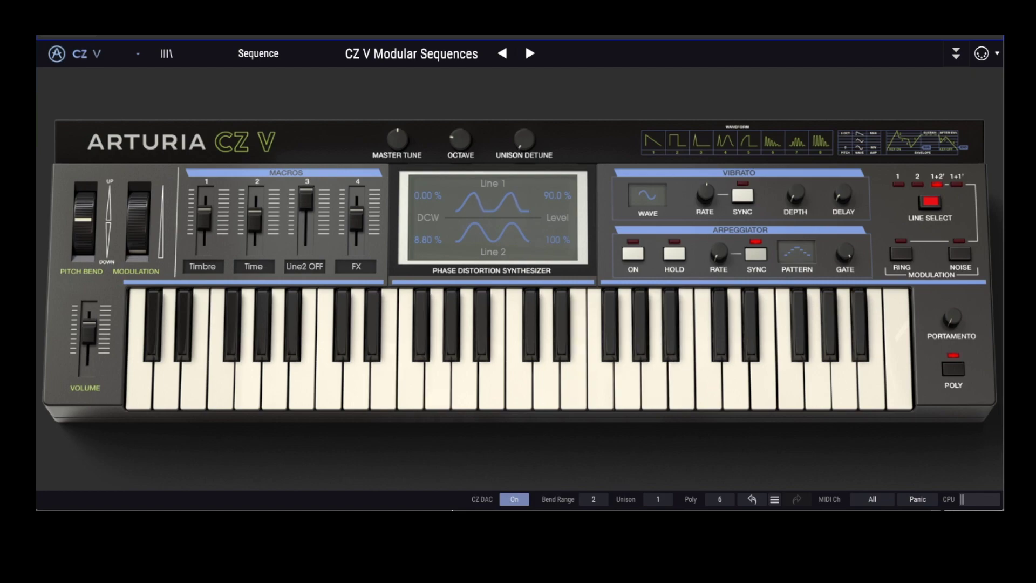
left_click_drag(204, 214, 204, 200)
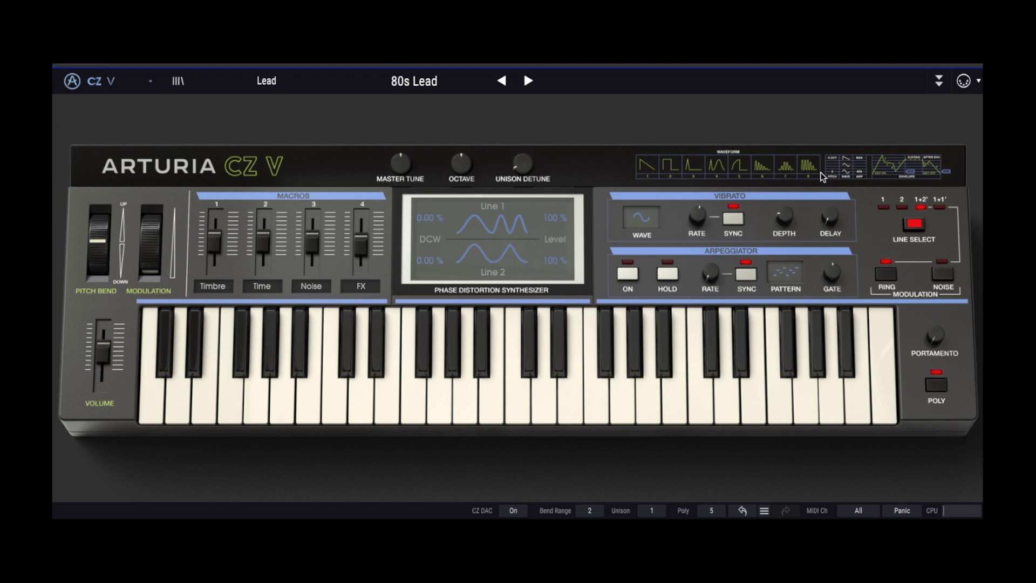
- Expand the advanced synthesis view and load the Default preset from the Template category
left_click(823, 177)
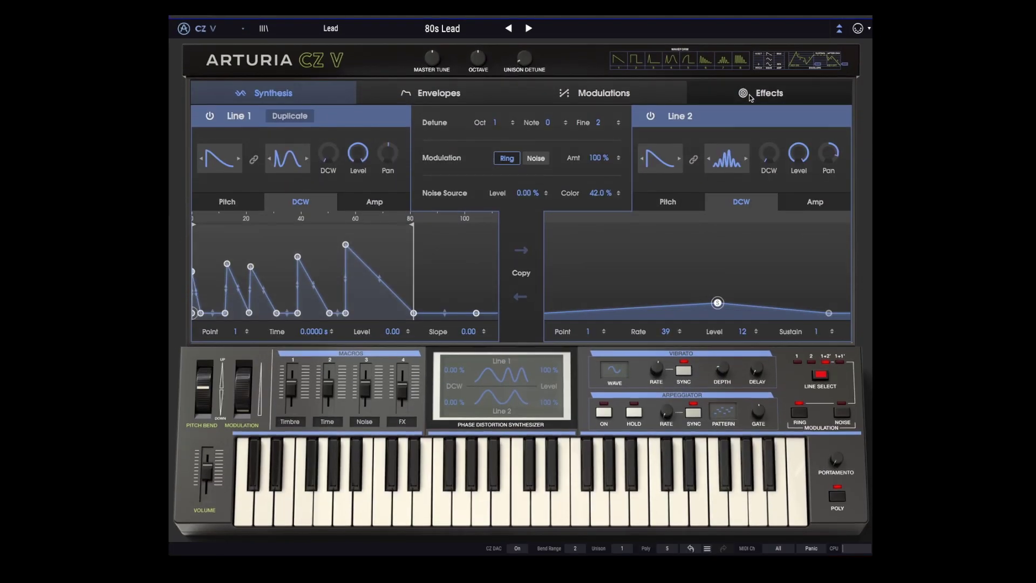
left_click(338, 30)
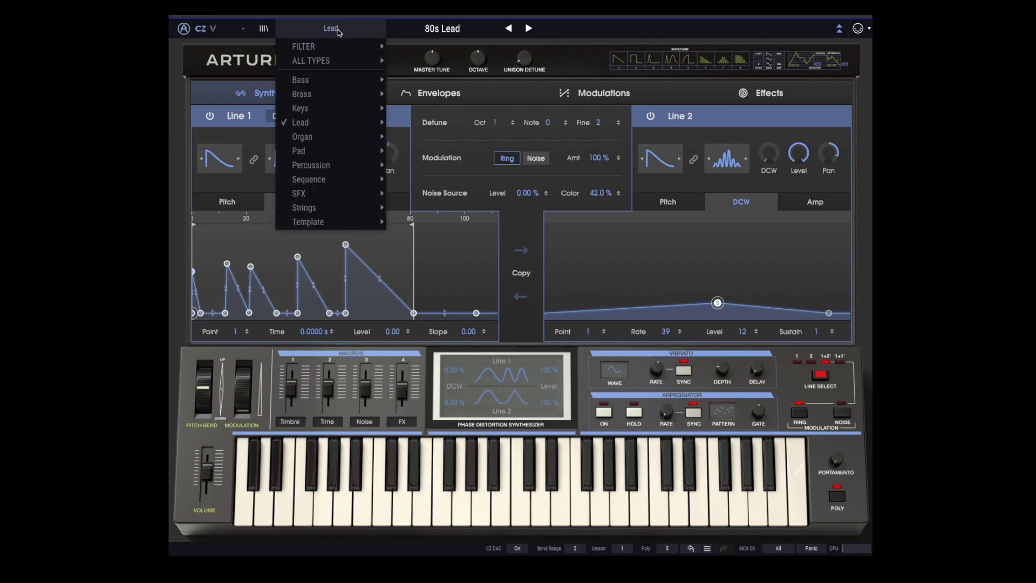
mouse_move(357, 223)
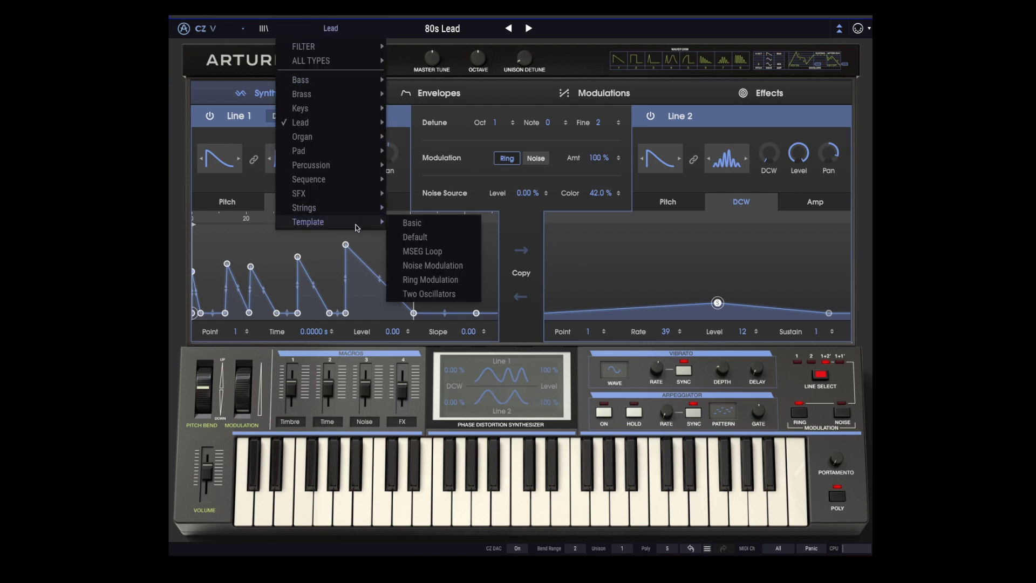
left_click(422, 238)
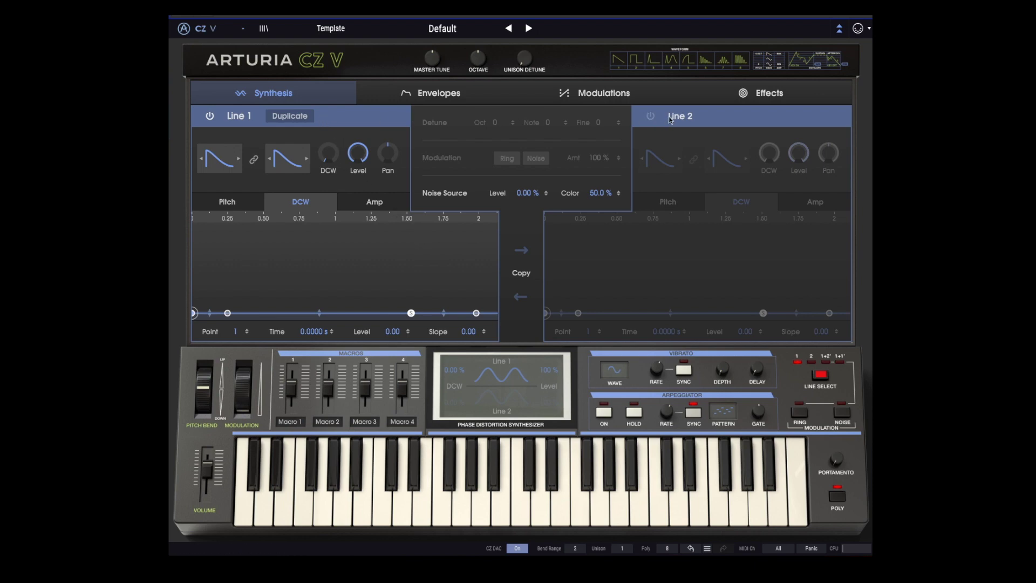
- Display the envelope settings for Line 2 Pitch
left_click(444, 94)
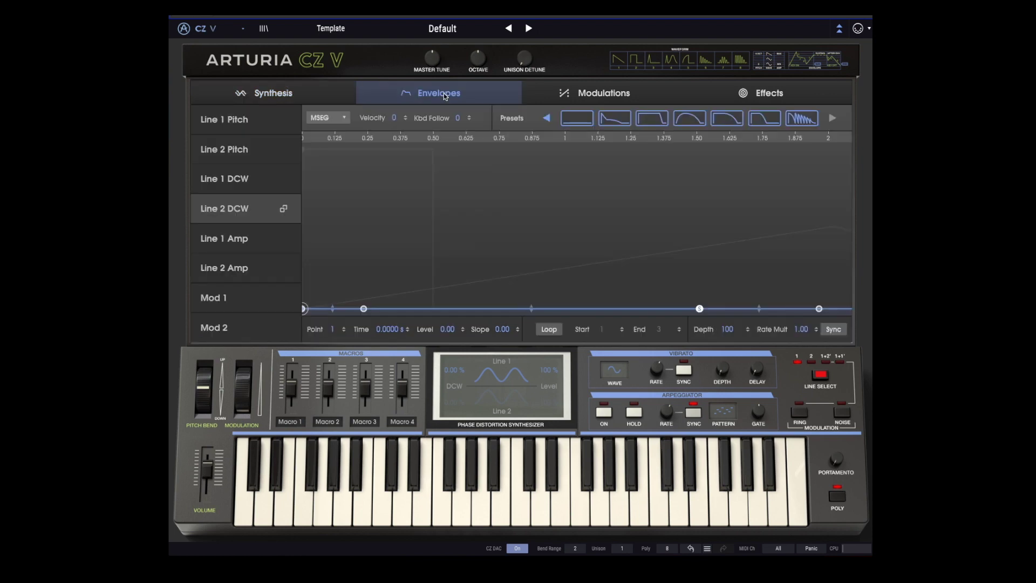
left_click(259, 154)
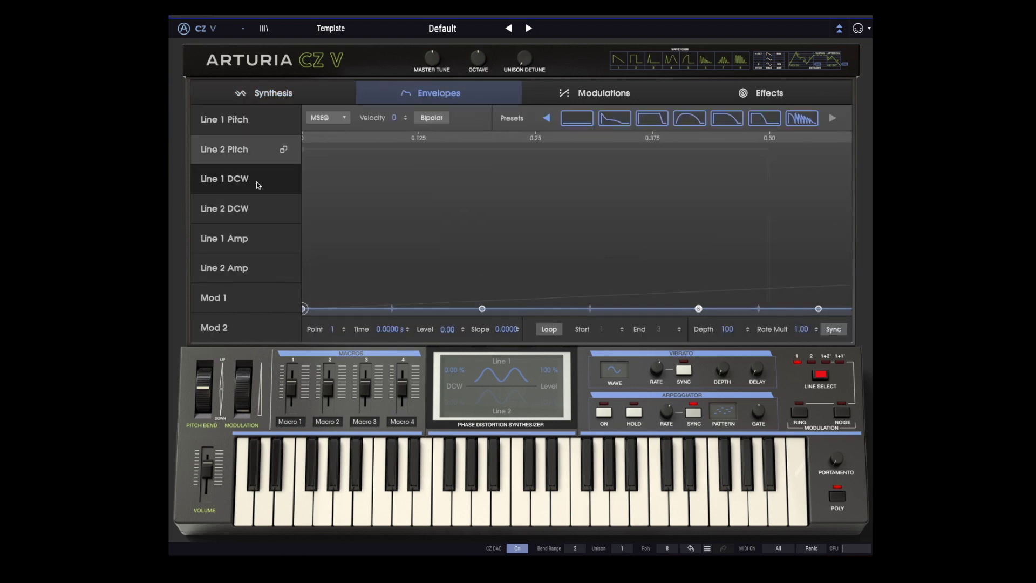
- Review the envelopes from Line 1 DCW through Mod 2, plus the modulation and effects settings
left_click(259, 185)
left_click(247, 211)
left_click(245, 236)
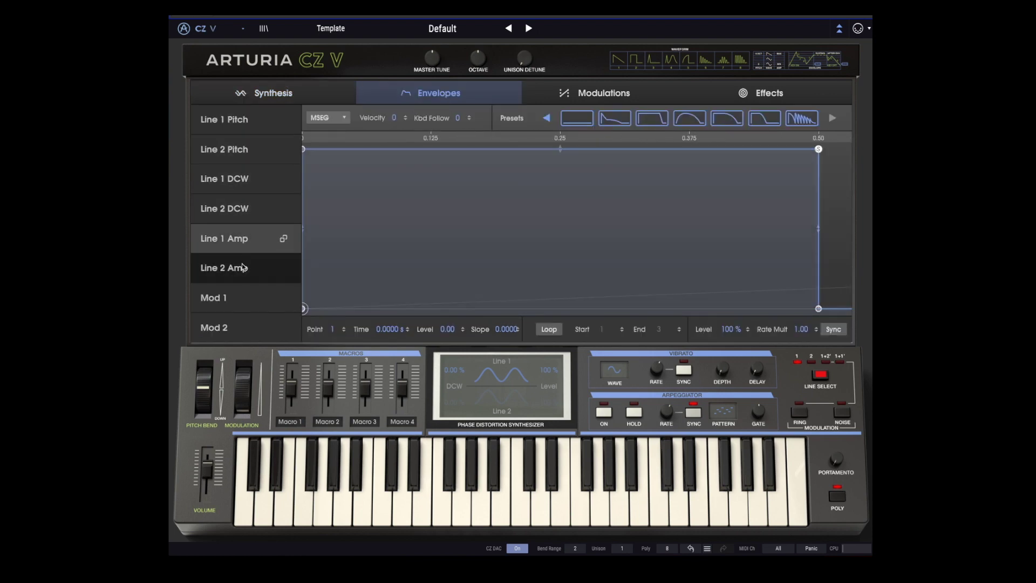
left_click(246, 257)
left_click(243, 297)
left_click(241, 328)
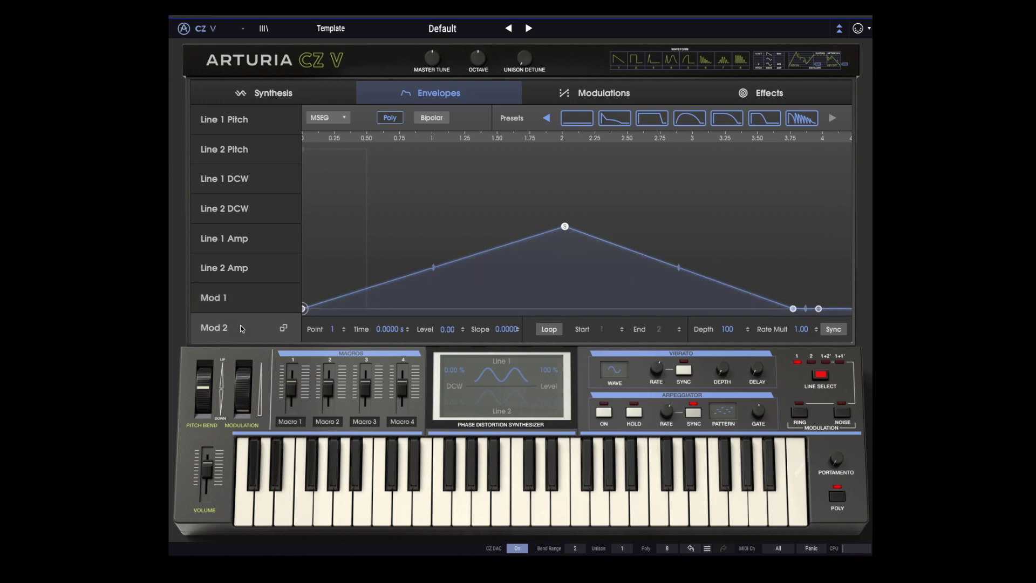
left_click(652, 91)
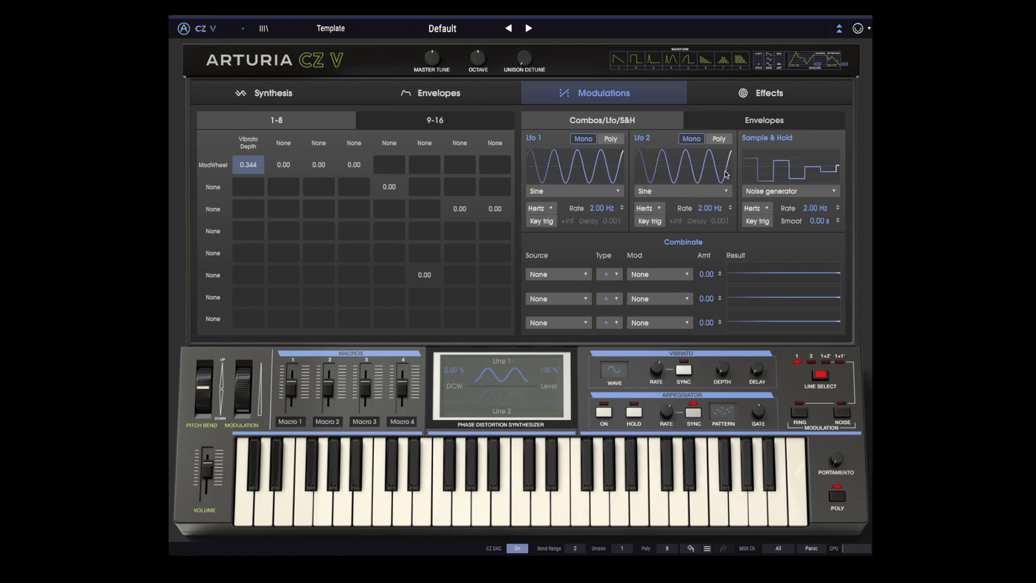
left_click(768, 98)
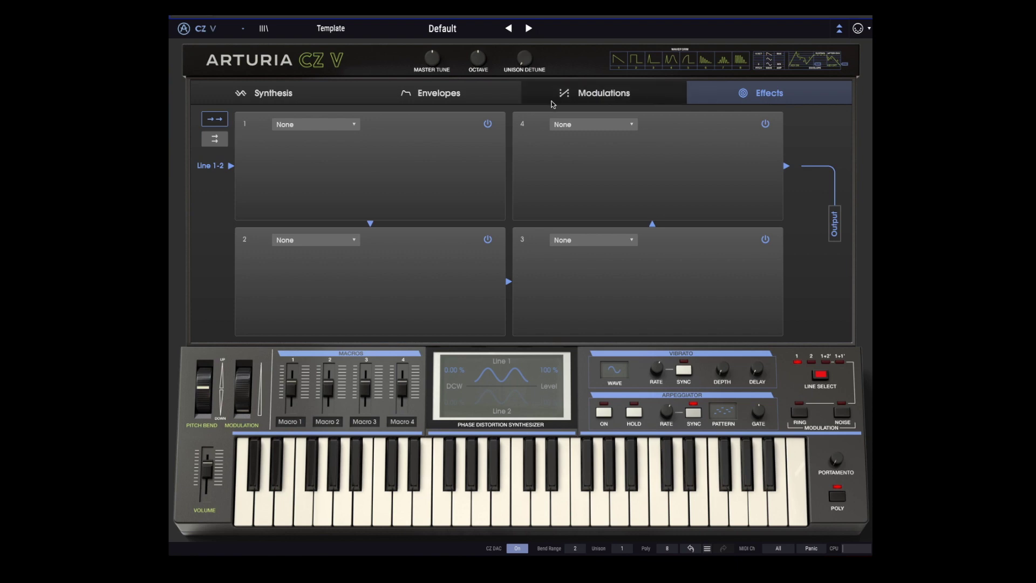
- Set Line 1's DCW amount to about 32% and raise its DCW envelope to a peak near 0.25 s, adding a point at about 0.19 s
left_click(304, 99)
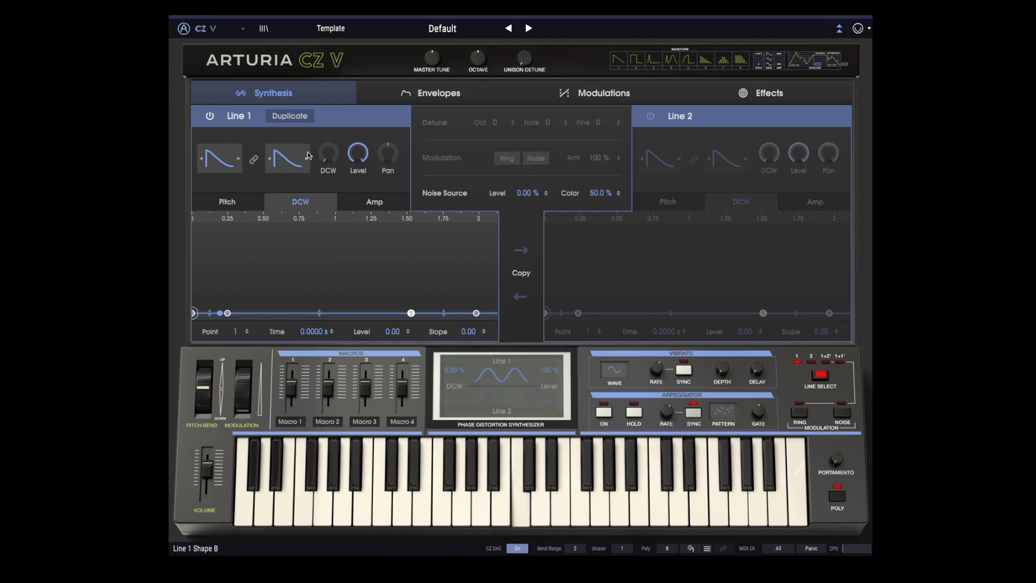
mouse_move(327, 155)
left_mouse_down()
mouse_move(327, 129)
mouse_move(327, 159)
left_mouse_up()
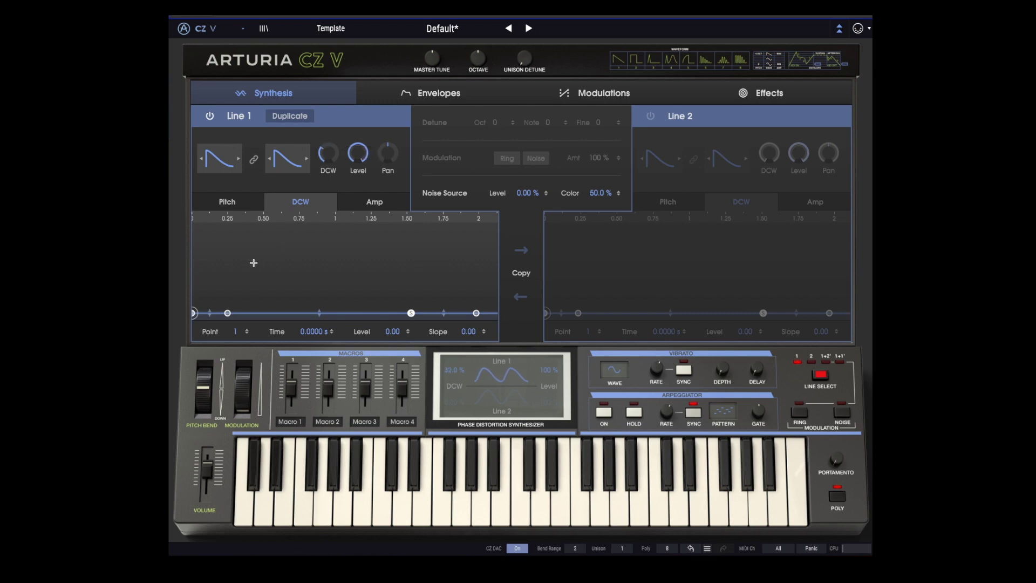
left_click_drag(228, 285, 222, 241)
left_click_drag(228, 313, 207, 253)
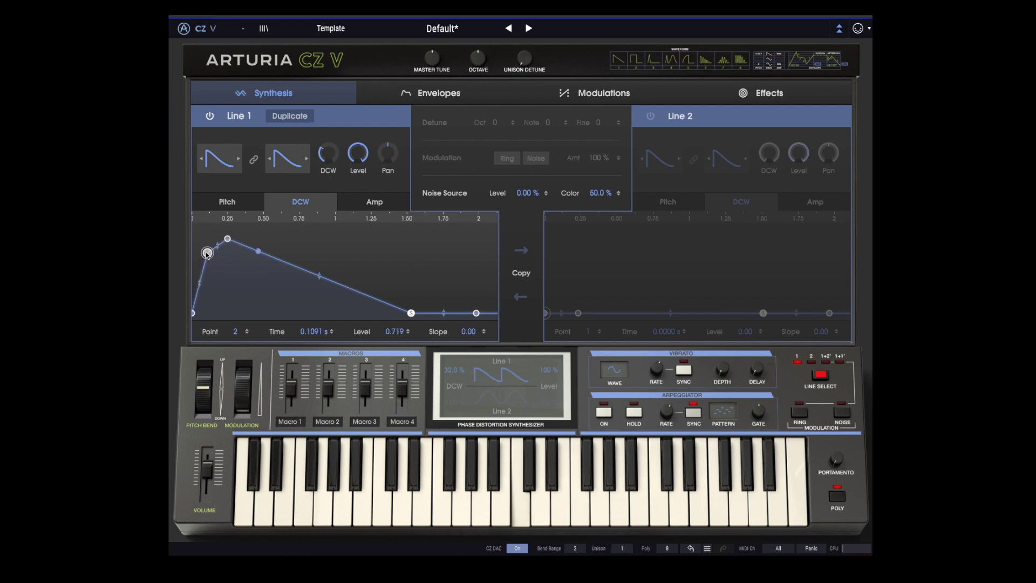
left_click_drag(207, 254, 219, 279)
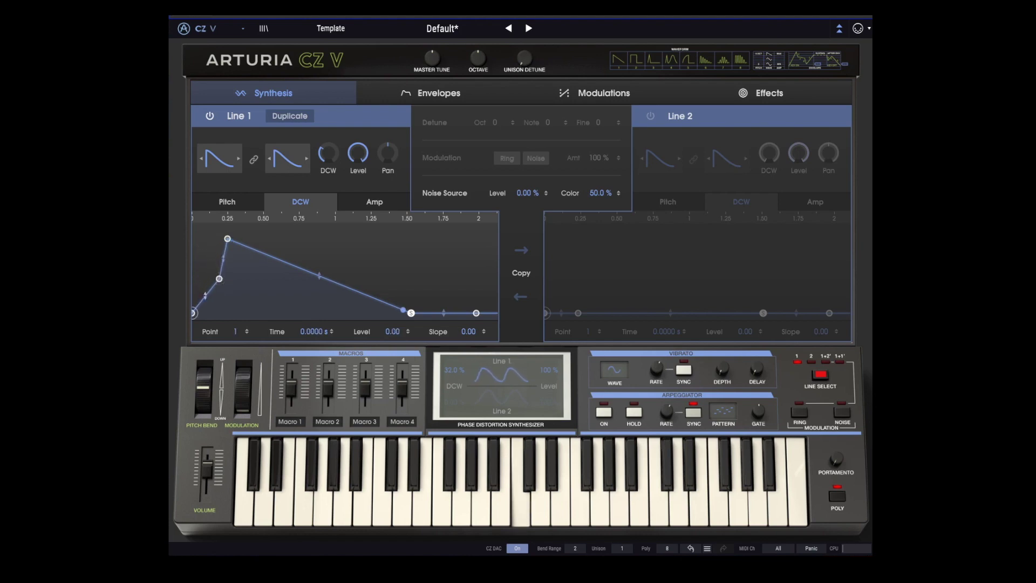
- Refine the Line 1 DCW envelope with curved rising segments, a peak at about 0.30 s and level 0.854, and an extra point after a rounded peak
left_click(194, 313)
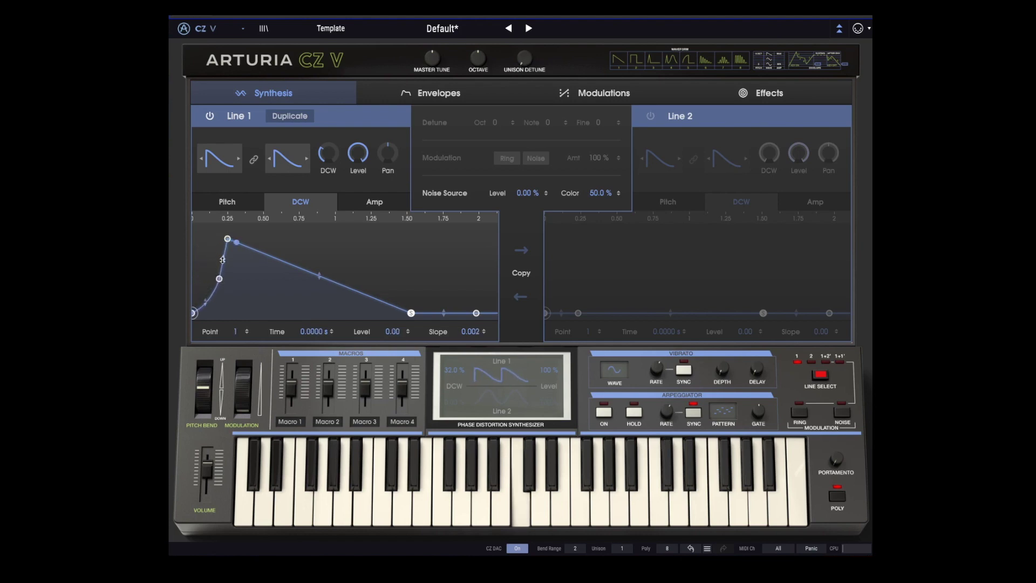
left_click(219, 278)
left_click_drag(470, 331, 469, 333)
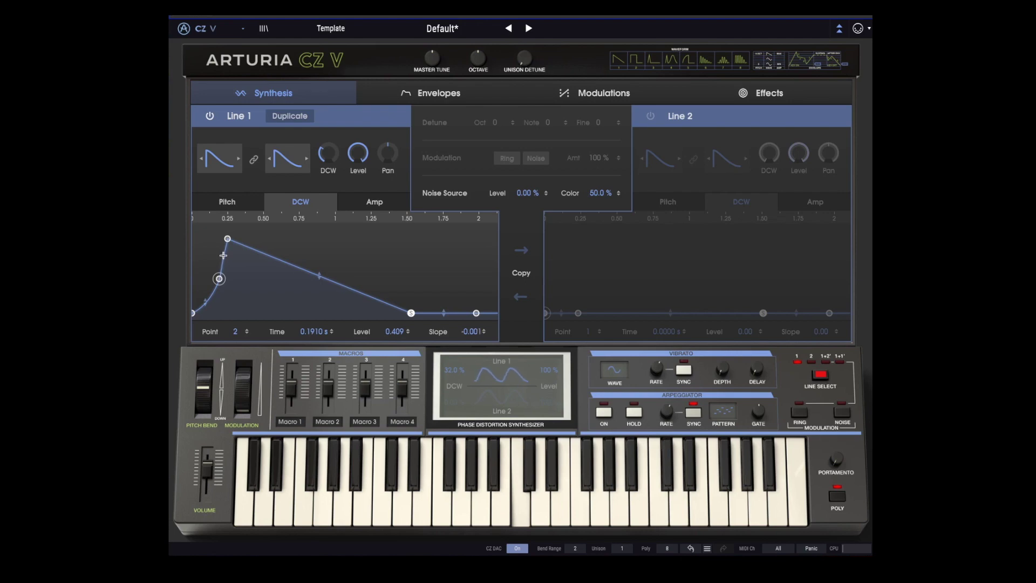
left_click_drag(223, 255, 258, 254)
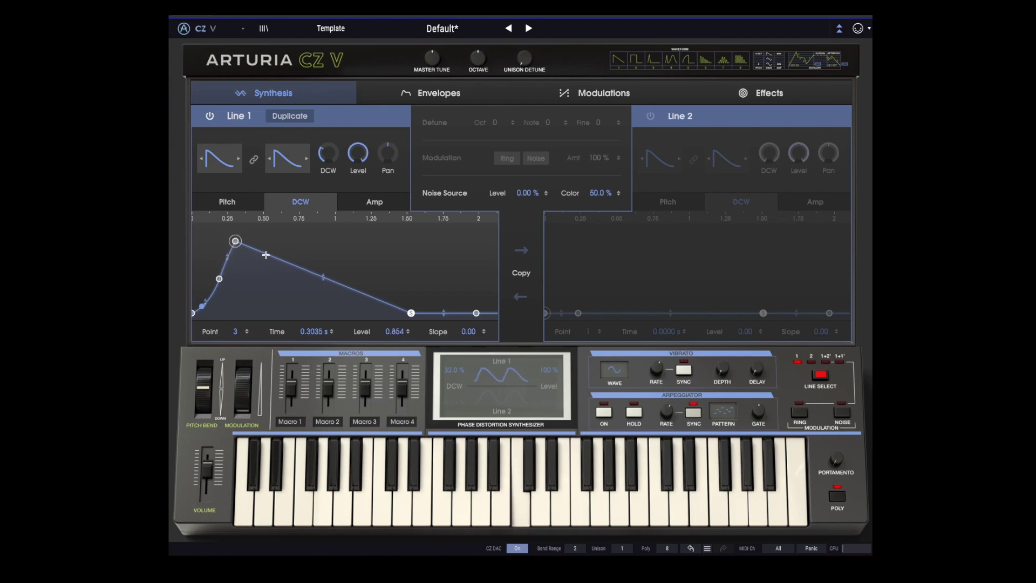
double_click(265, 254)
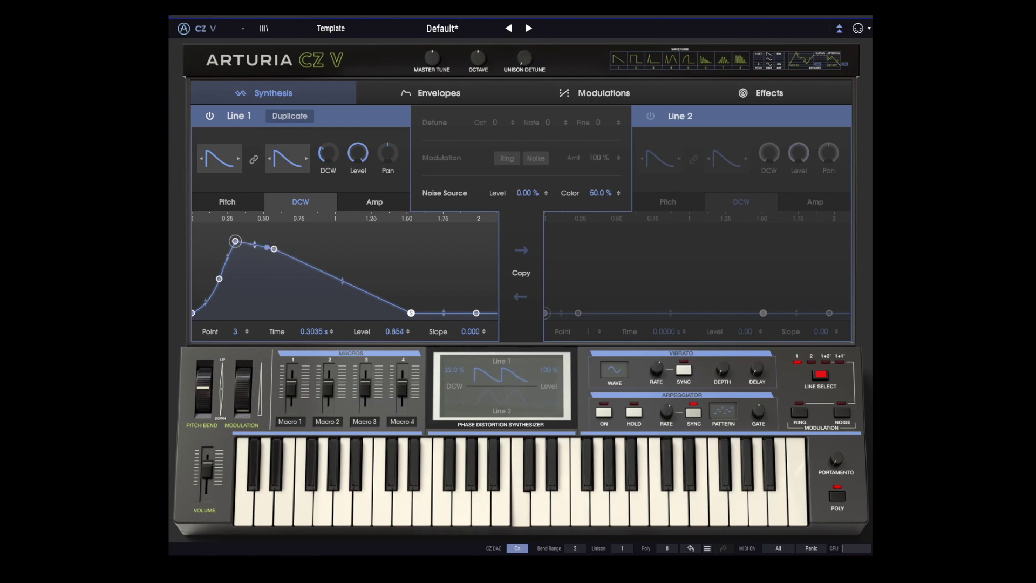
left_click_drag(267, 247, 255, 244)
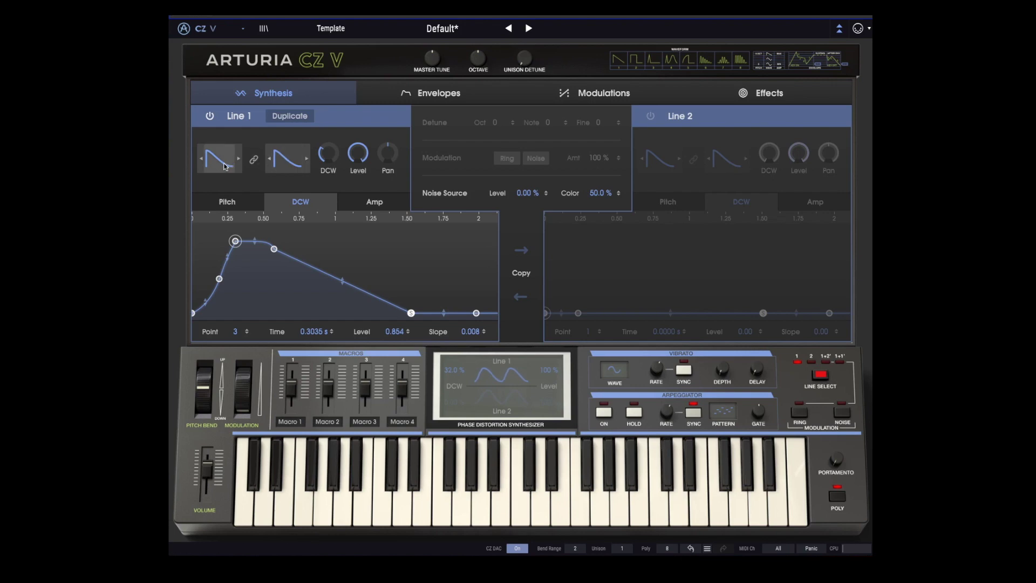
- Change Line 1's Shape B waveform to Pulse and switch on Line 2
left_click(308, 159)
left_click(308, 160)
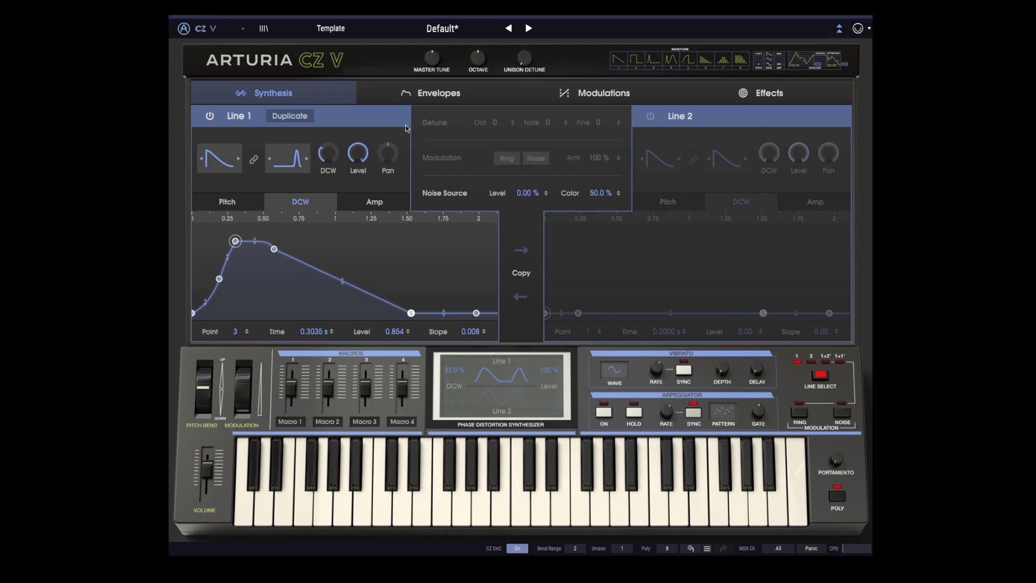
left_click(651, 117)
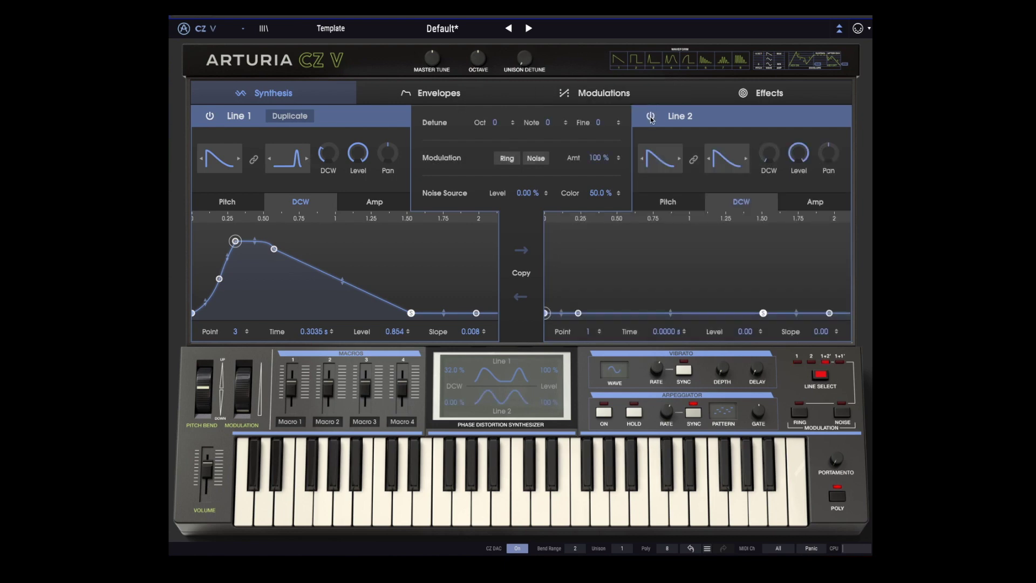
- Set Line 2's Shape A waveform to Reso1 and its Shape B waveform to Reso2
left_click(681, 161)
left_click(680, 161)
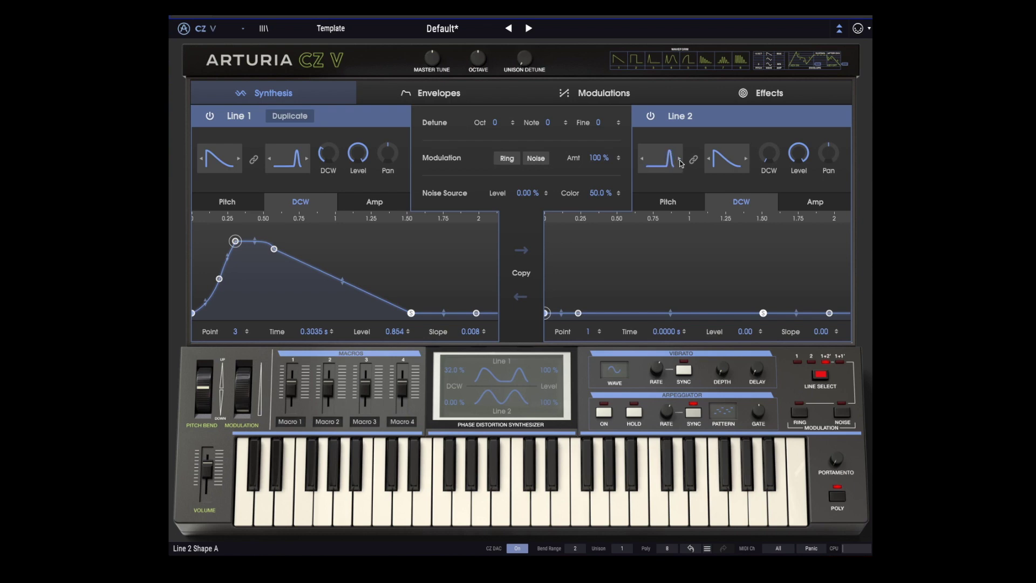
left_click(680, 161)
left_click(660, 159)
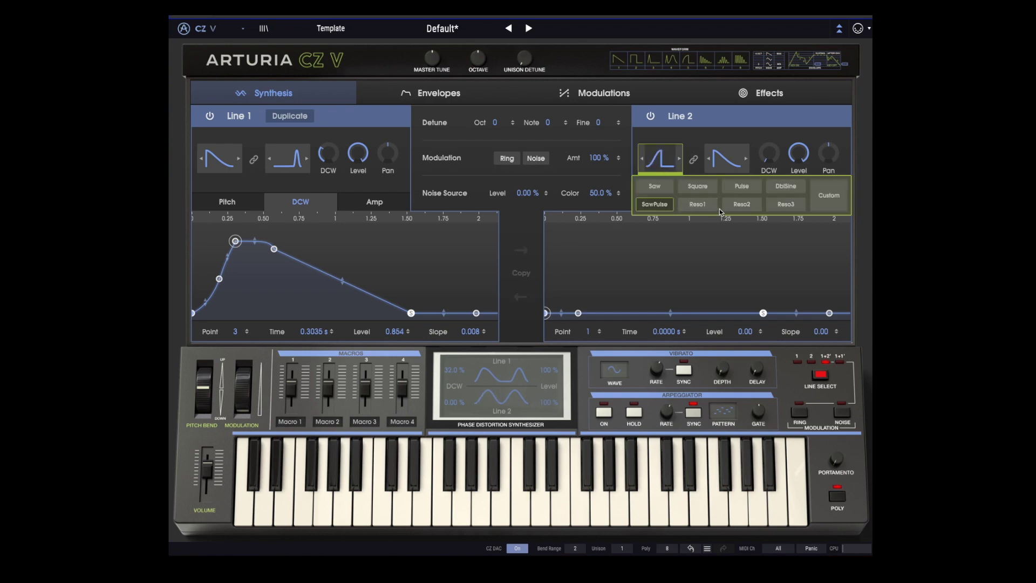
left_click(697, 205)
left_click(726, 161)
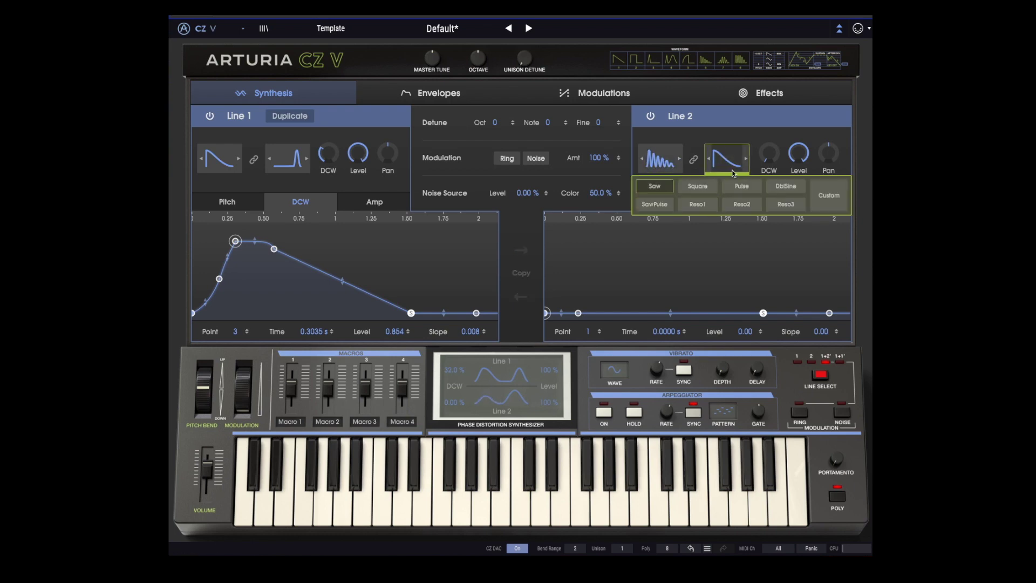
left_click(746, 205)
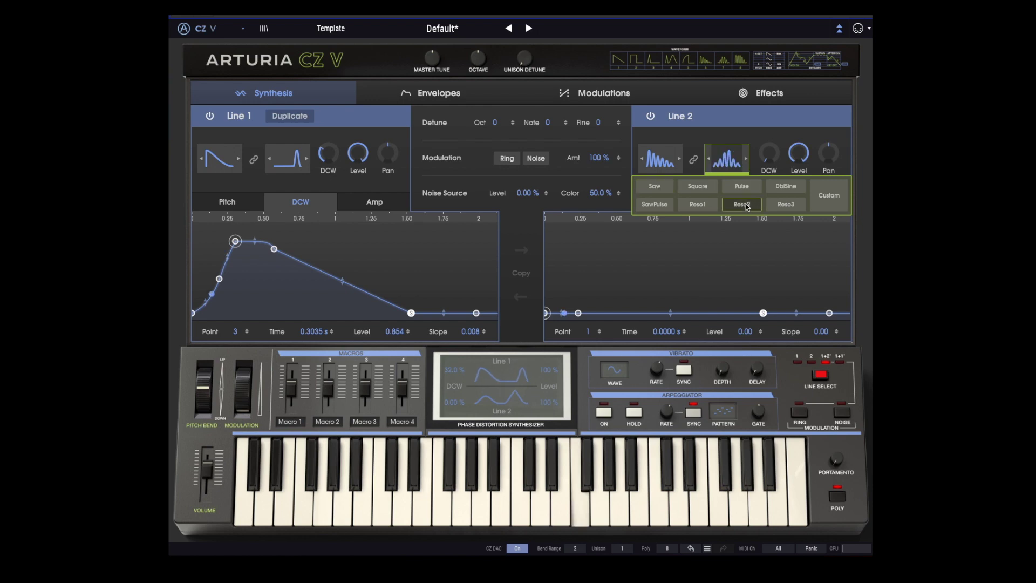
- Set Line 2's DCW amount to about 27% and raise its second DCW envelope point to level 0.316 at about 0.34 s
left_click(765, 154)
left_click_drag(765, 155, 761, 156)
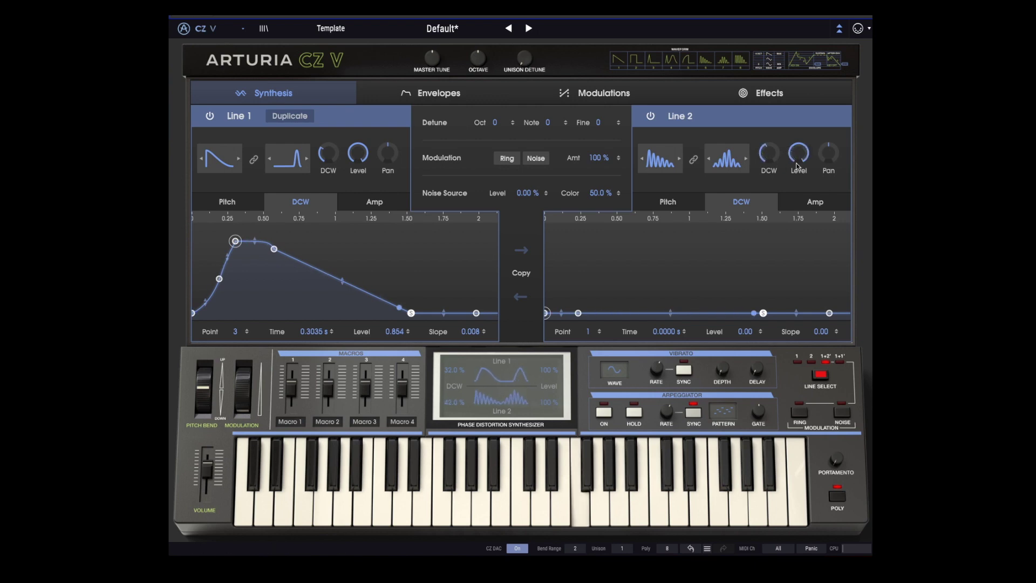
left_click(578, 313)
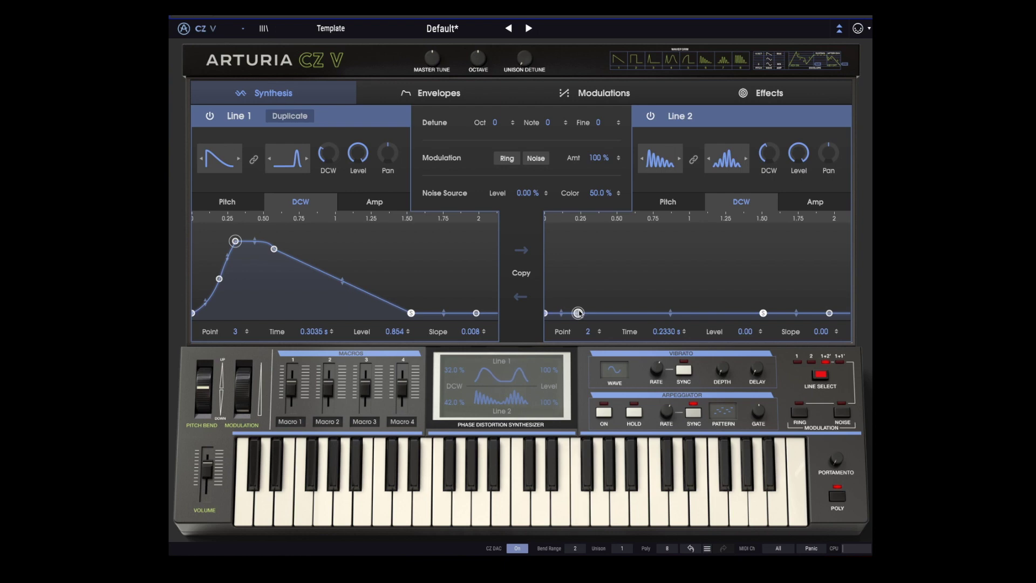
left_click_drag(578, 313, 594, 287)
mouse_move(769, 153)
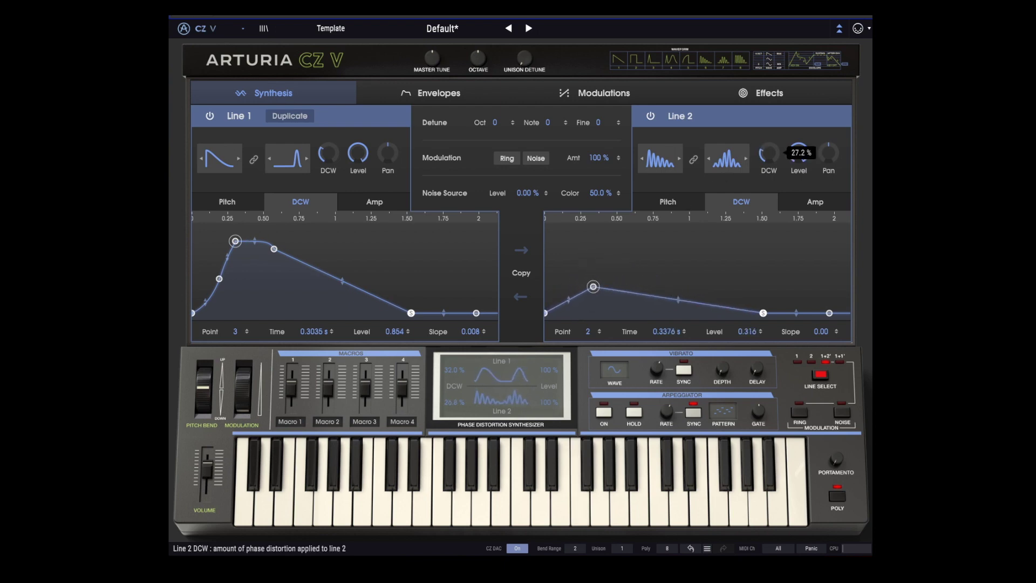
- Add a third point to the Line 2 DCW envelope, flatten the envelope to level 0 and reset Line 2's DCW amount to 0%
left_click_drag(701, 295, 699, 283)
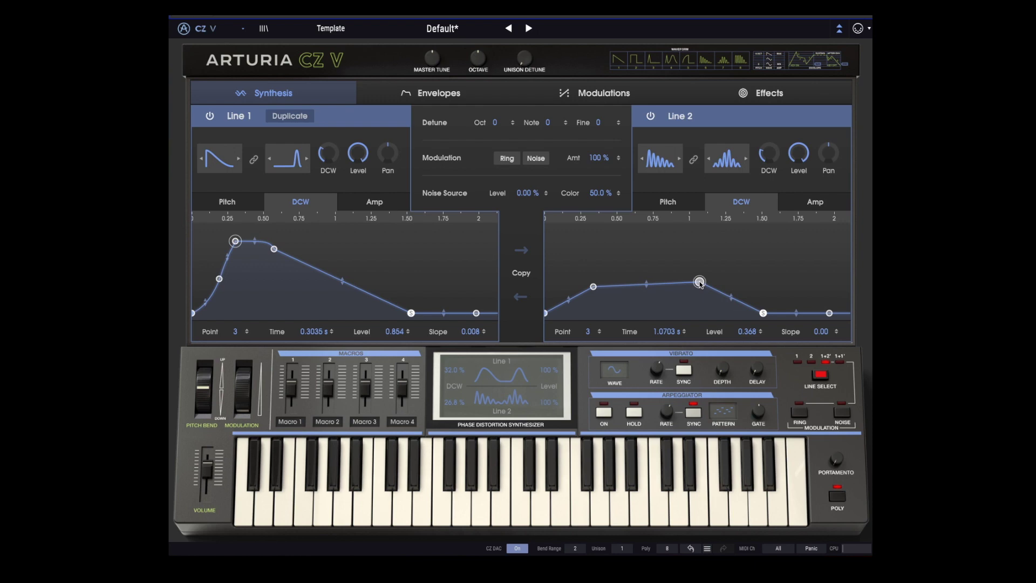
left_click_drag(700, 283, 696, 313)
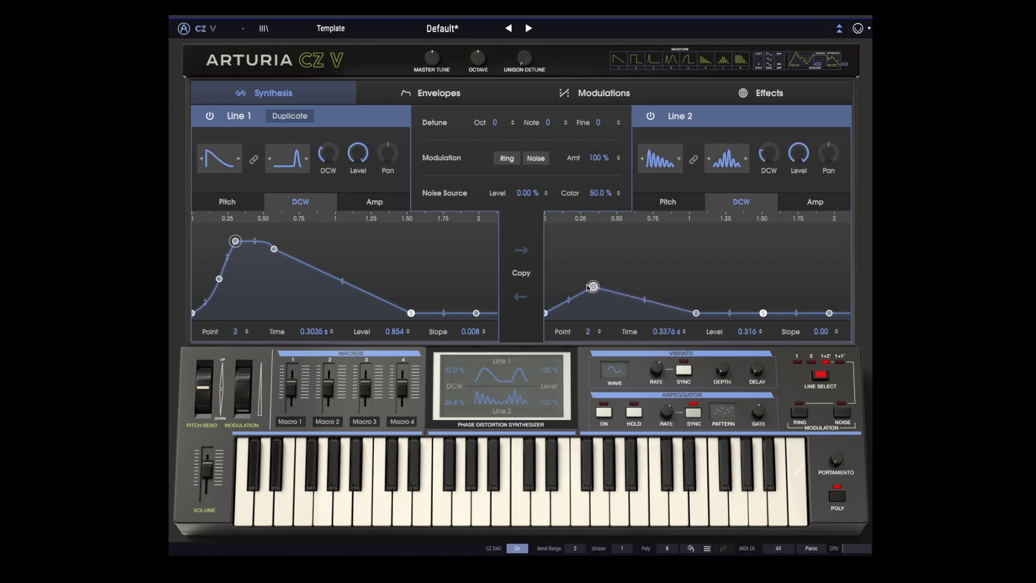
left_click_drag(593, 287, 592, 327)
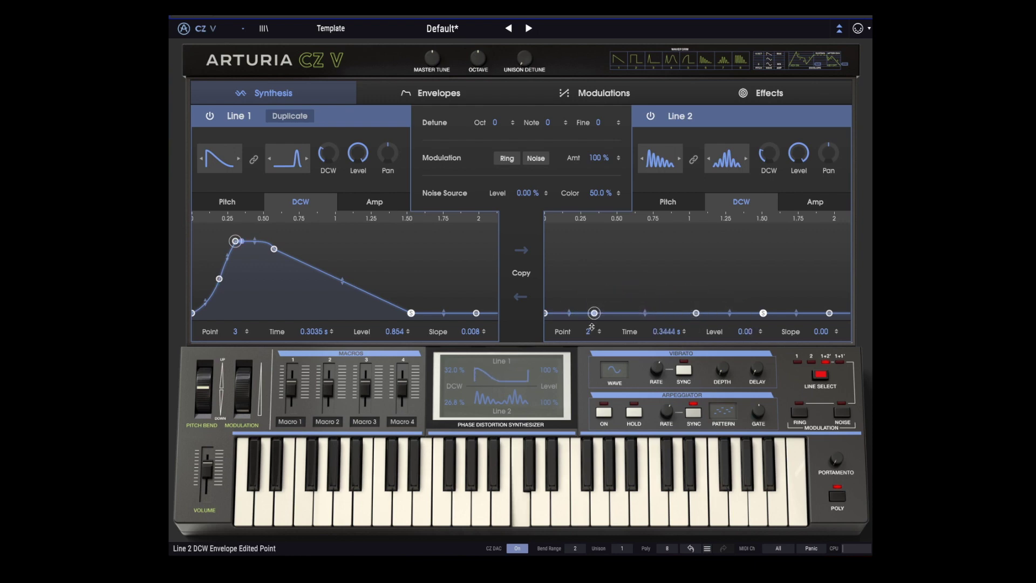
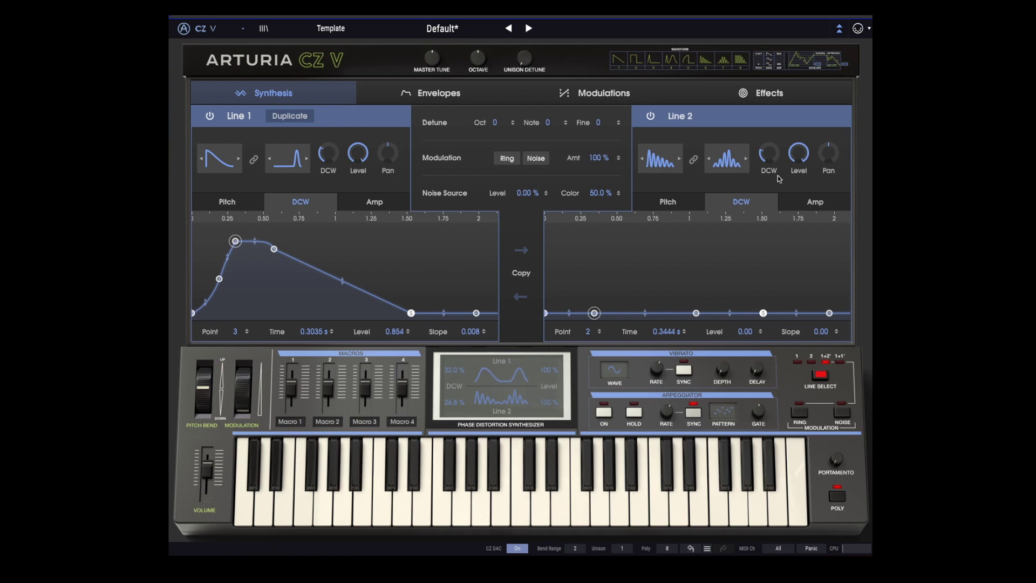
double_click(769, 166)
- Clear the ModWheel amount for Vibrato Depth and route ModWheel to Line 2 DCW with an amount of 0.816
left_click(629, 97)
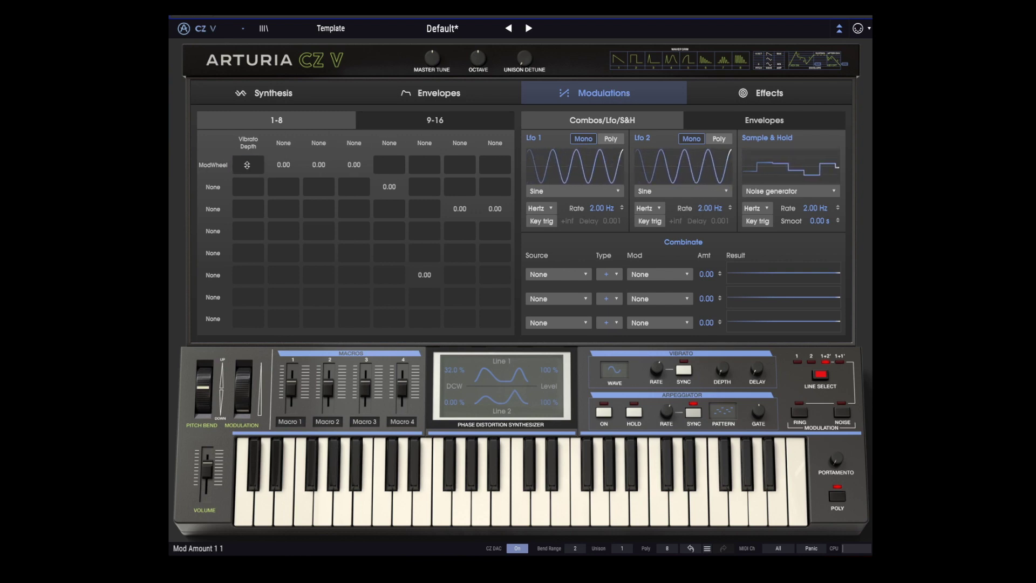
left_click(282, 144)
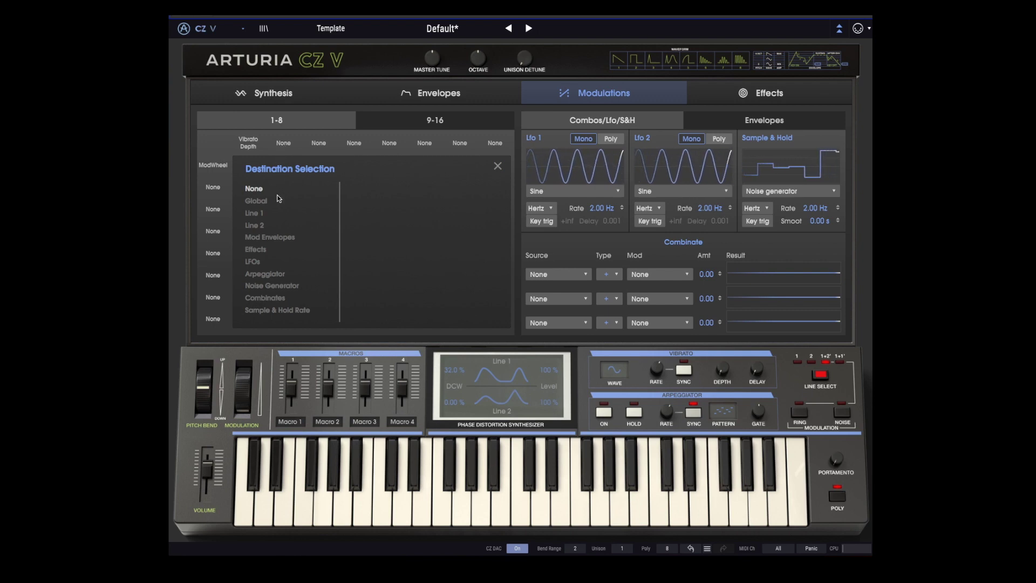
left_click(279, 225)
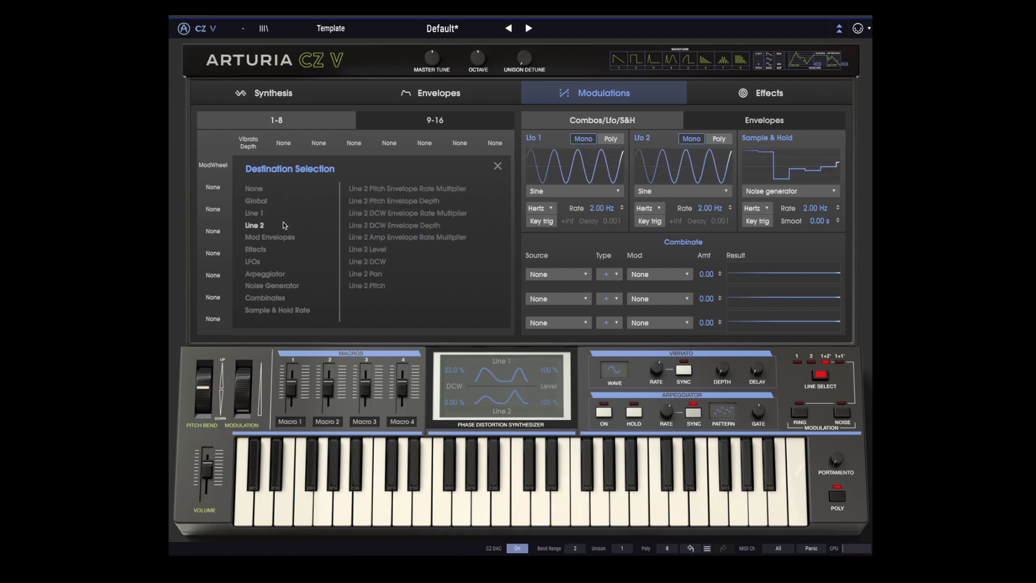
left_click(380, 262)
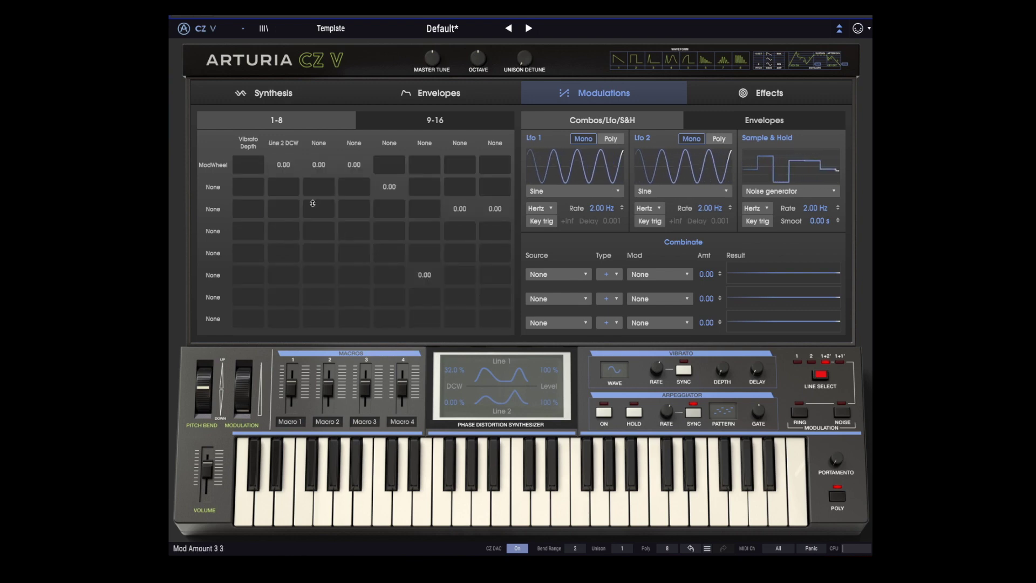
left_click_drag(283, 164, 284, 124)
left_click_drag(283, 165, 288, 166)
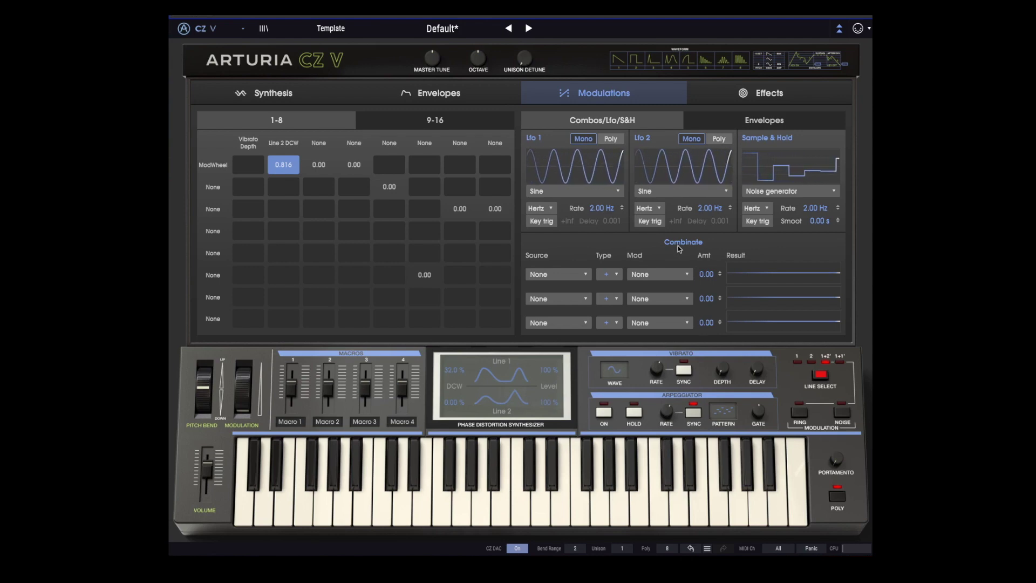
- Set the first Combinate source to LFO 1 and view the available combination types
left_click(582, 270)
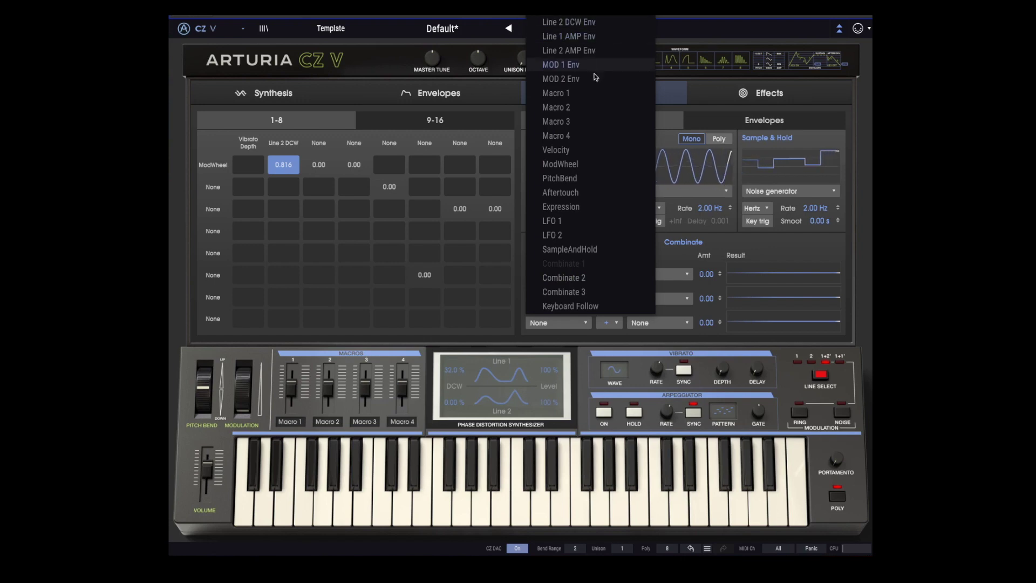
left_click(579, 220)
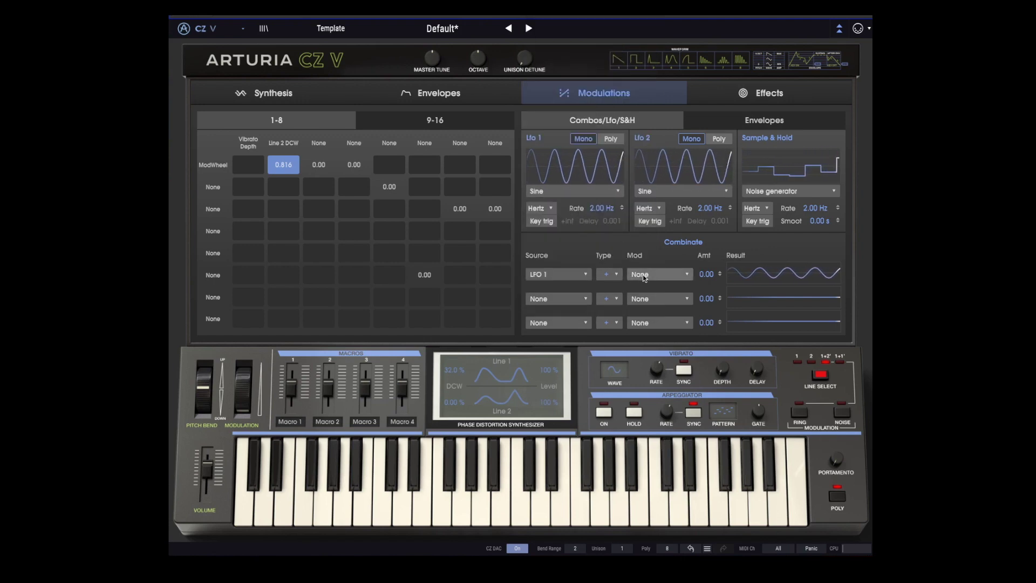
left_click(617, 275)
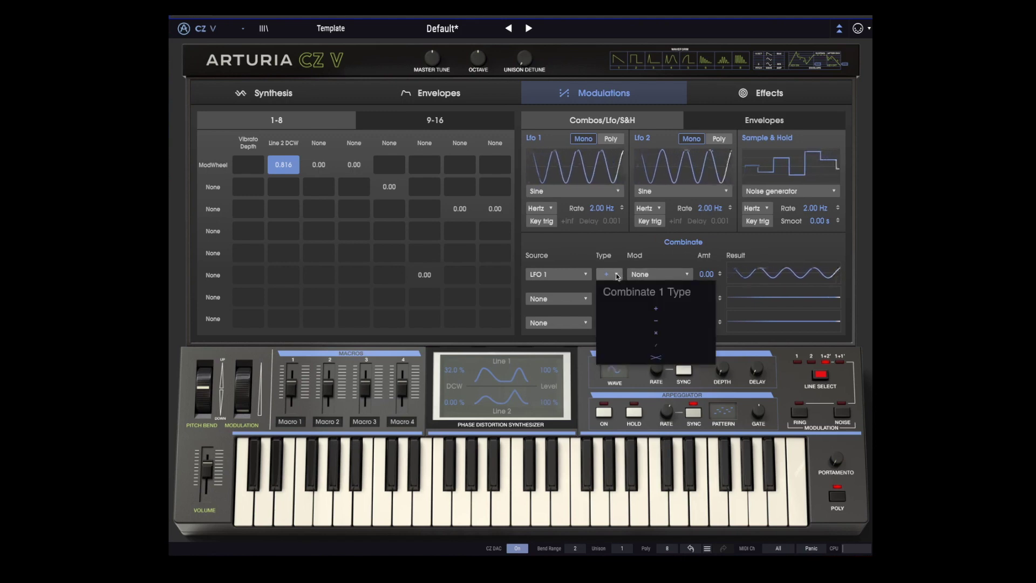
left_click(663, 333)
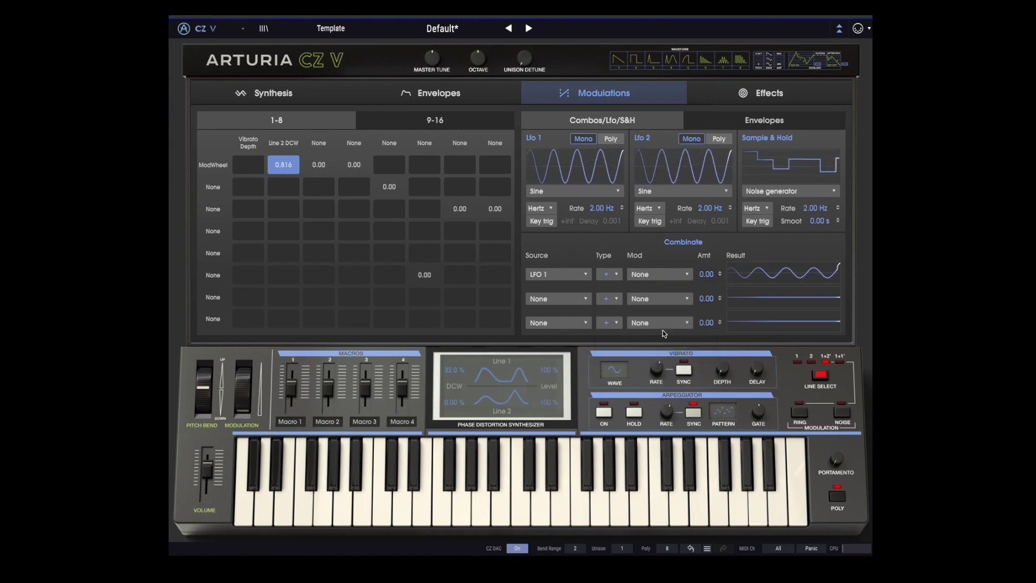
- Set the first Combinate's modulator to SampleAndHold with an amount of 0.452
left_click(656, 274)
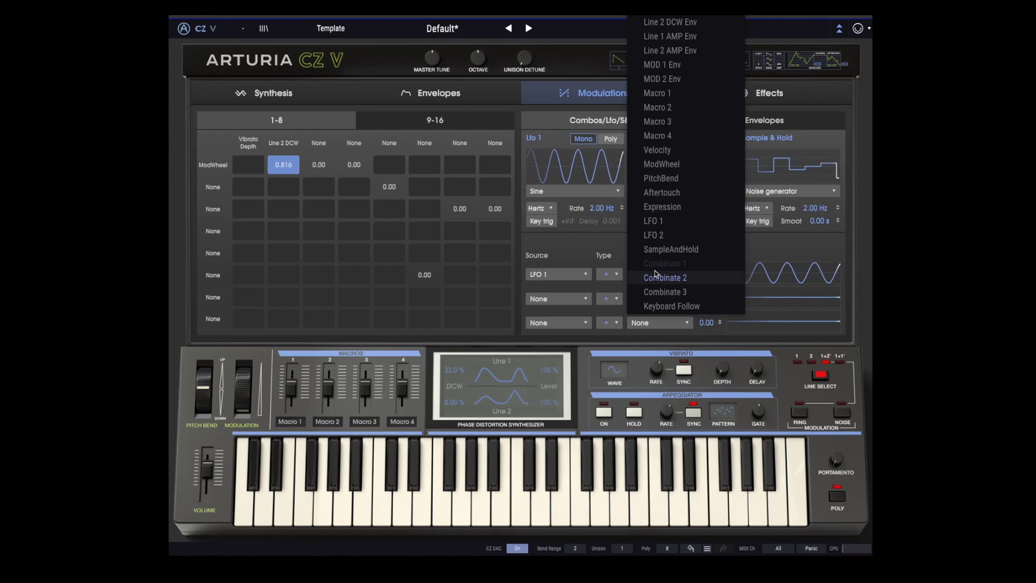
left_click(671, 249)
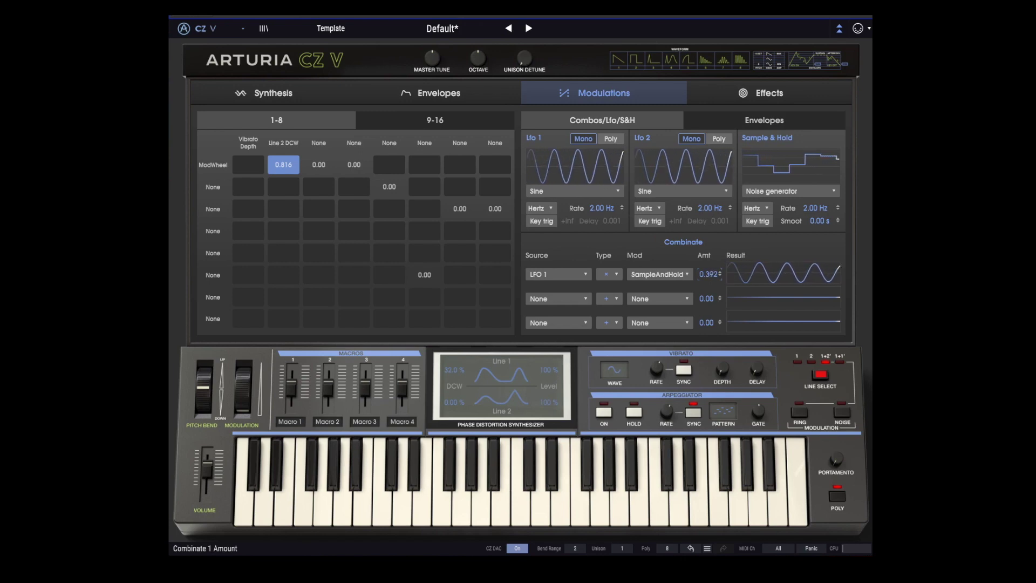
left_click_drag(709, 274, 705, 277)
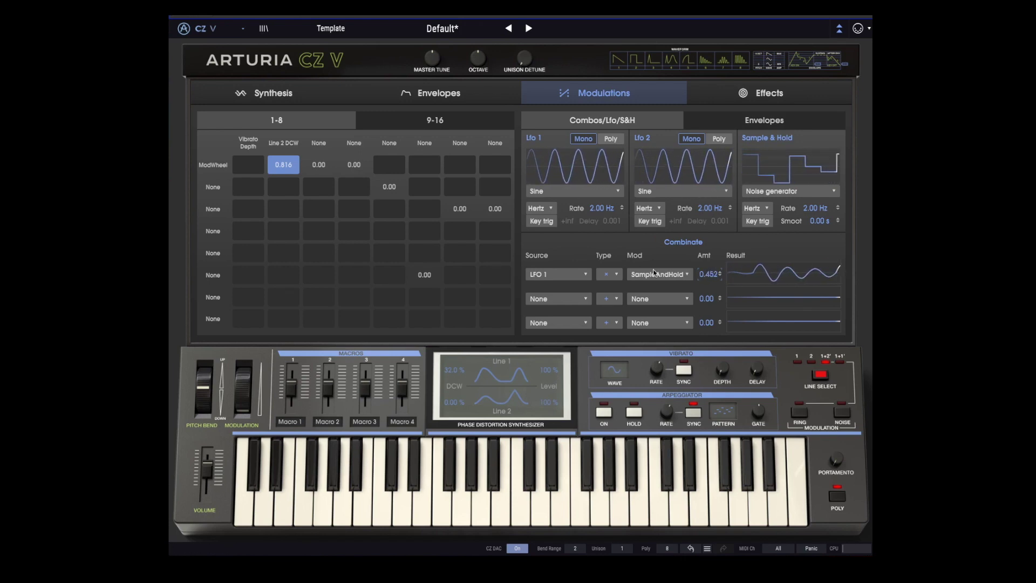
- Assign Combinate 1 as the second modulation source, route it to Line 2 DCW at 0.656 and set LFO 1's rate to 4.99 Hz
left_click(213, 187)
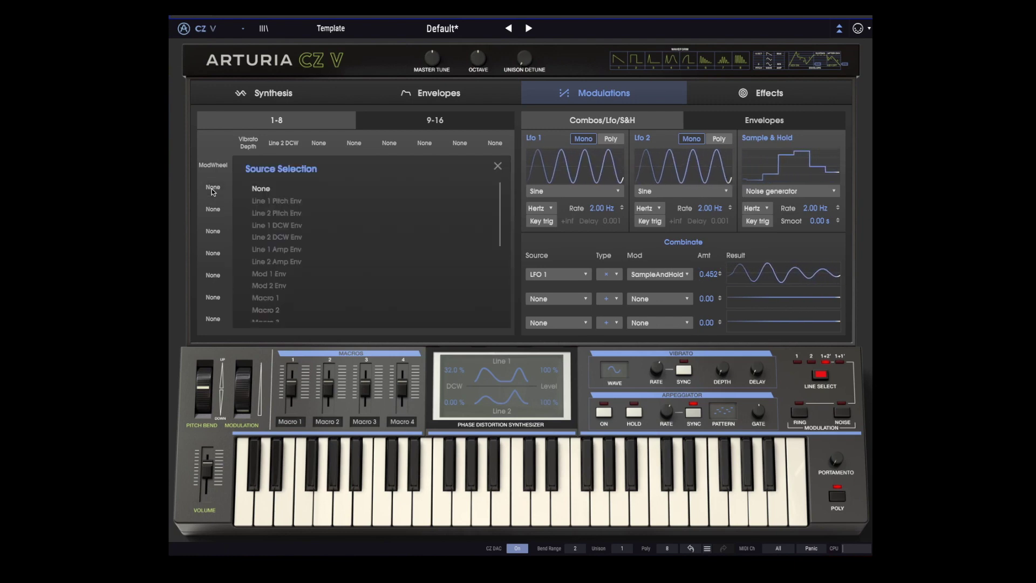
scroll(276, 253, "down", 5)
left_click(275, 272)
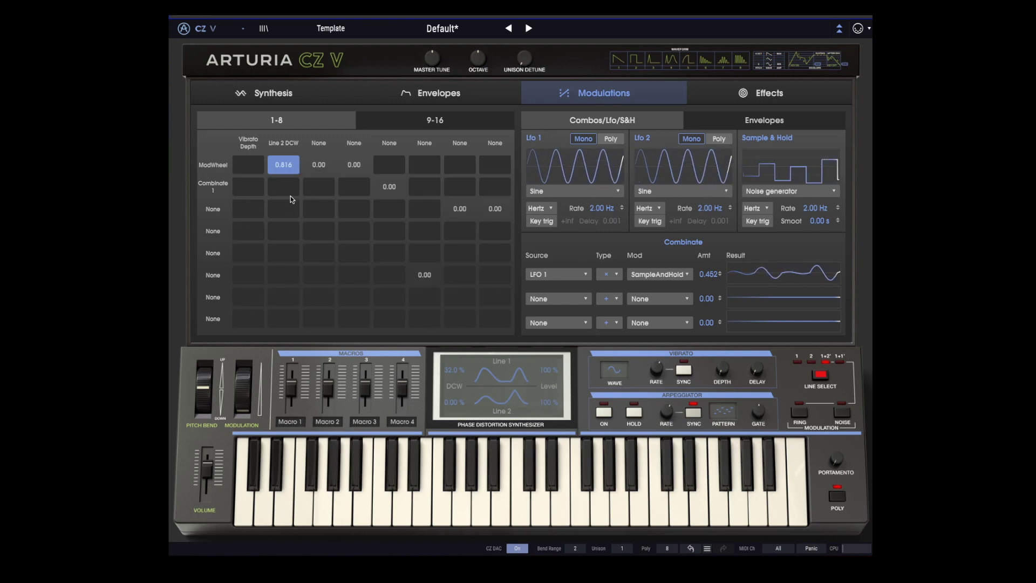
left_click_drag(289, 189, 288, 153)
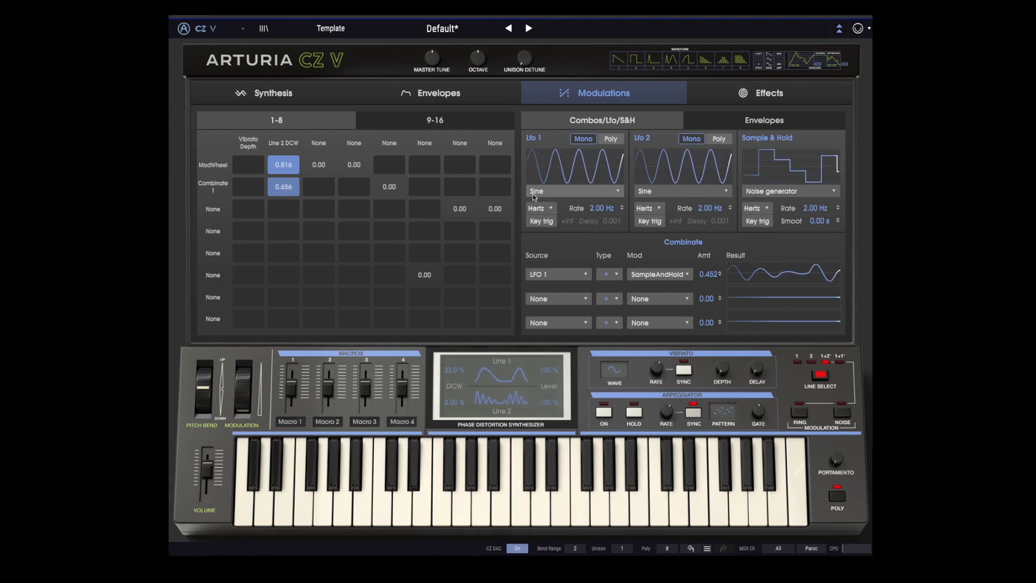
left_click_drag(602, 208, 602, 176)
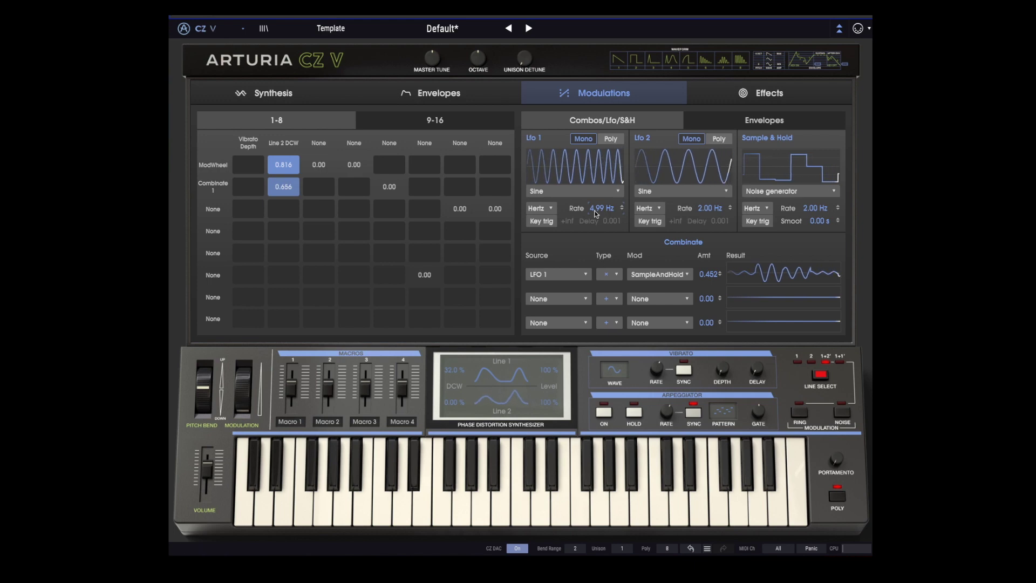
- Reroute ModWheel from Line 2 DCW to LFO 1 Rate with an amount of 0.960 and set LFO 1's rate to 0.998 Hz
double_click(285, 166)
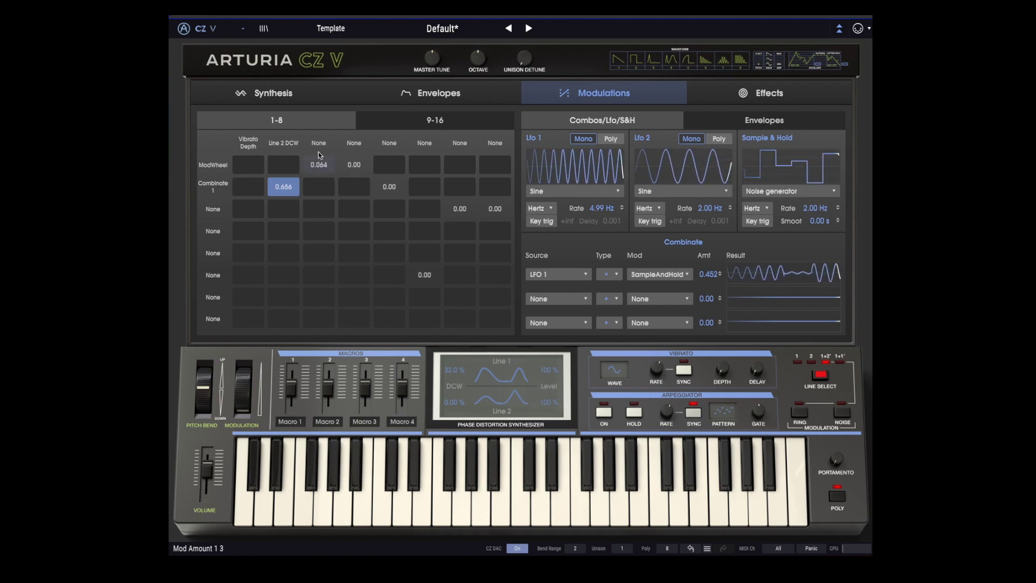
left_click(319, 150)
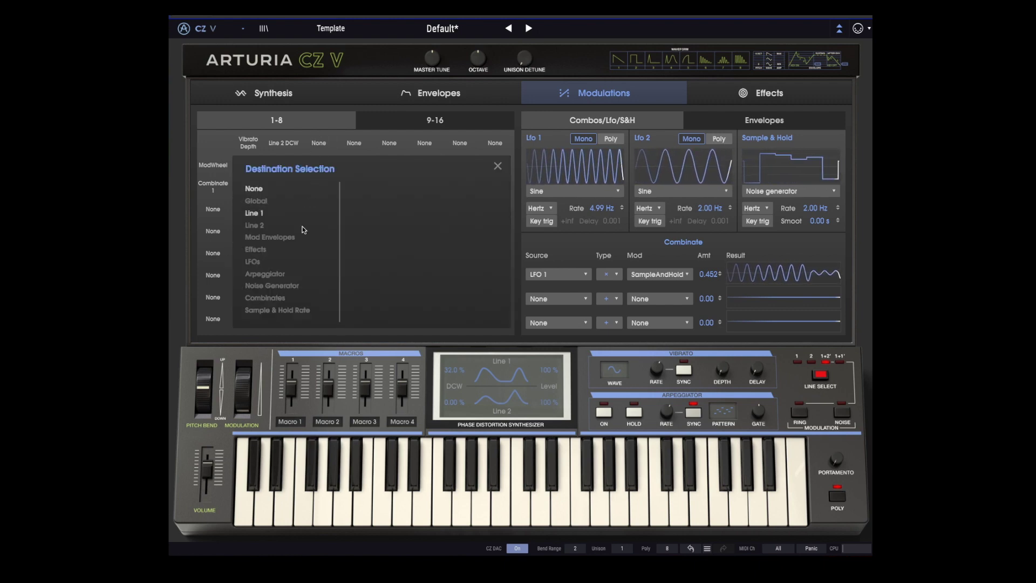
left_click(286, 261)
left_click(394, 189)
left_click_drag(318, 167, 318, 168)
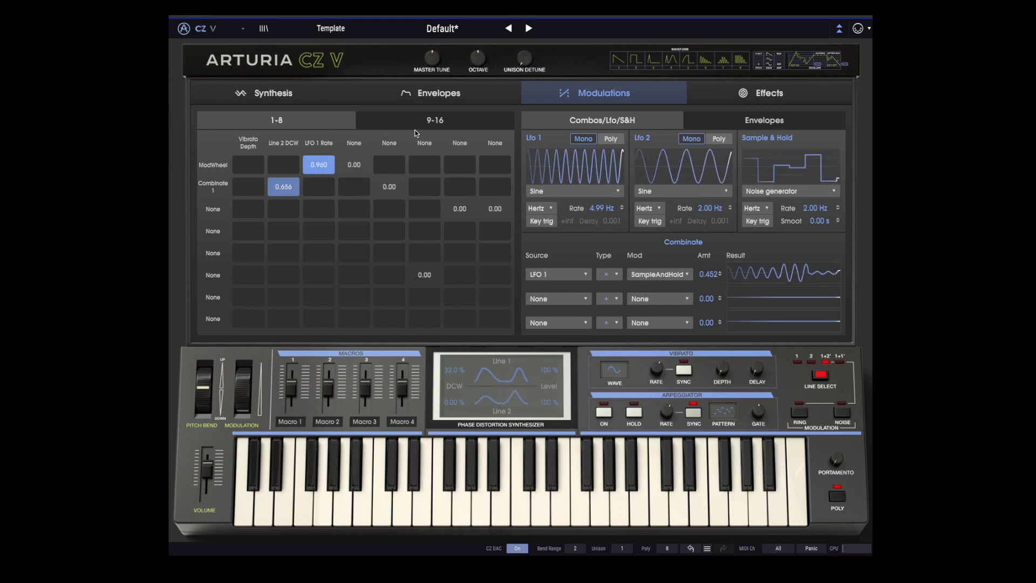
left_click_drag(602, 211, 602, 246)
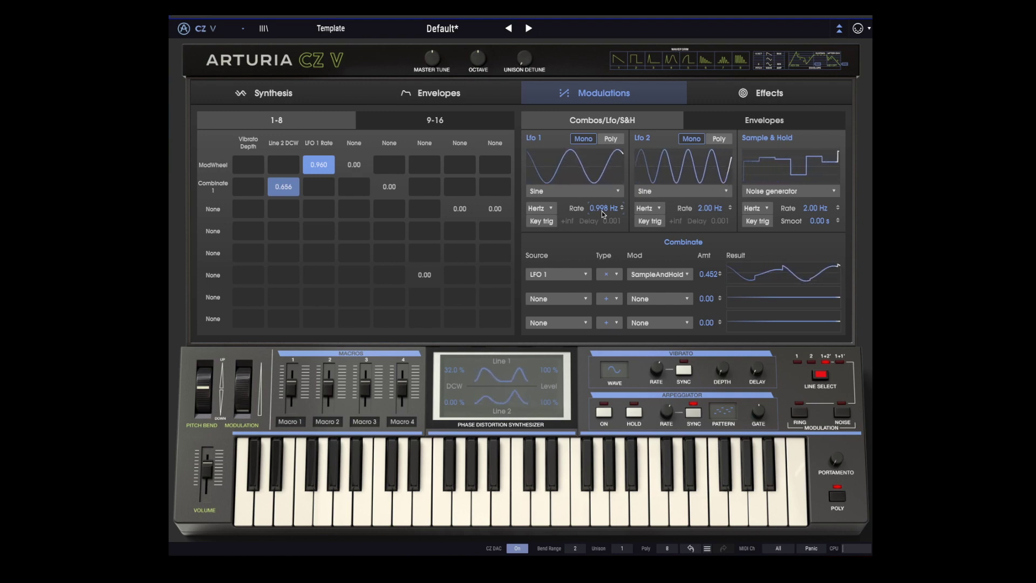
- Load a Delay in effect slot 1 and raise its dry/wet mix, feedback and HP frequency
left_click(775, 96)
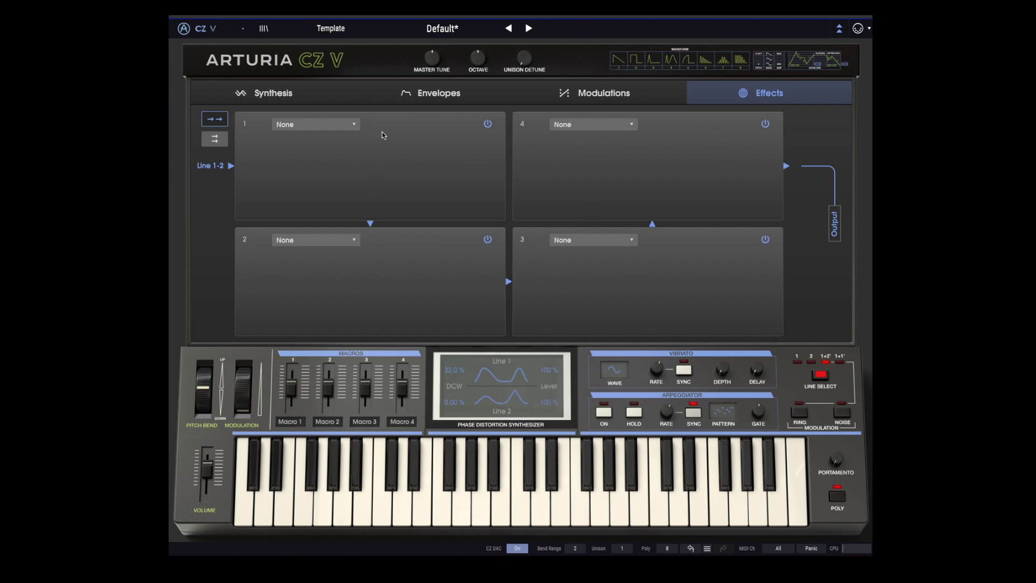
left_click(338, 125)
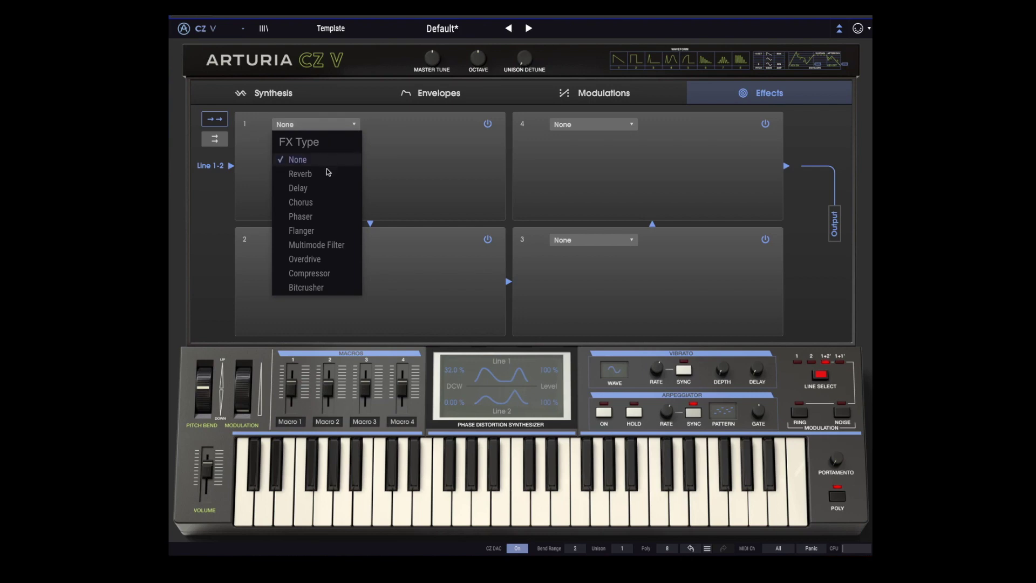
left_click(323, 188)
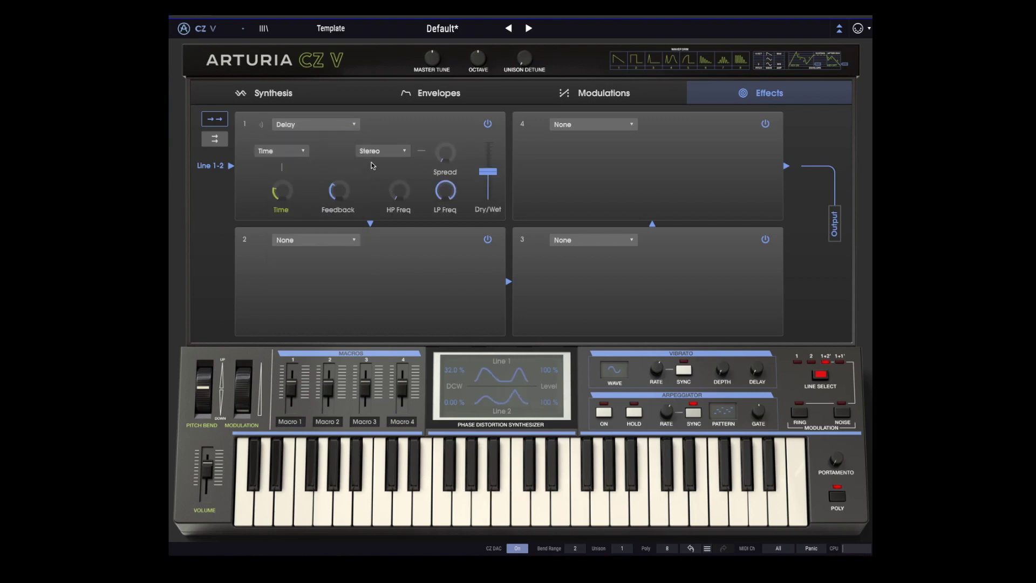
left_click_drag(482, 177, 483, 167)
mouse_move(339, 190)
mouse_move(400, 191)
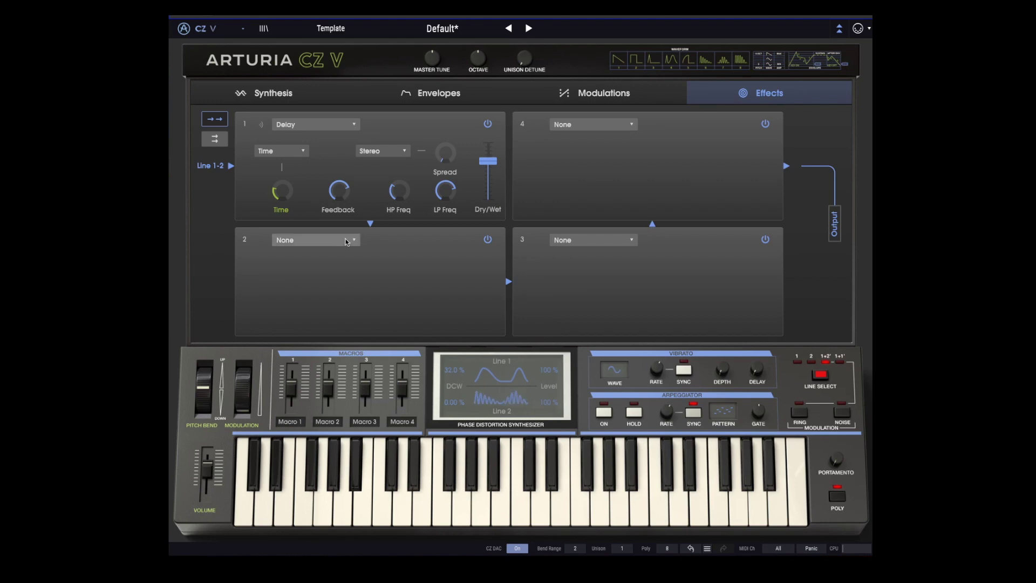
- Load a Multimode Filter in effect slot 2, raise its resonance and set the slope to 24
left_click(321, 242)
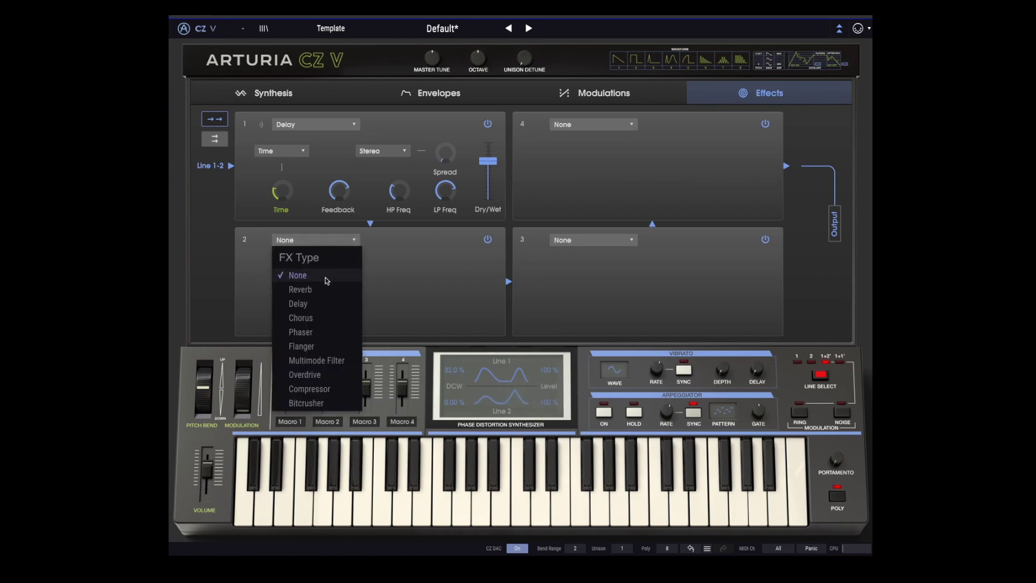
left_click(331, 361)
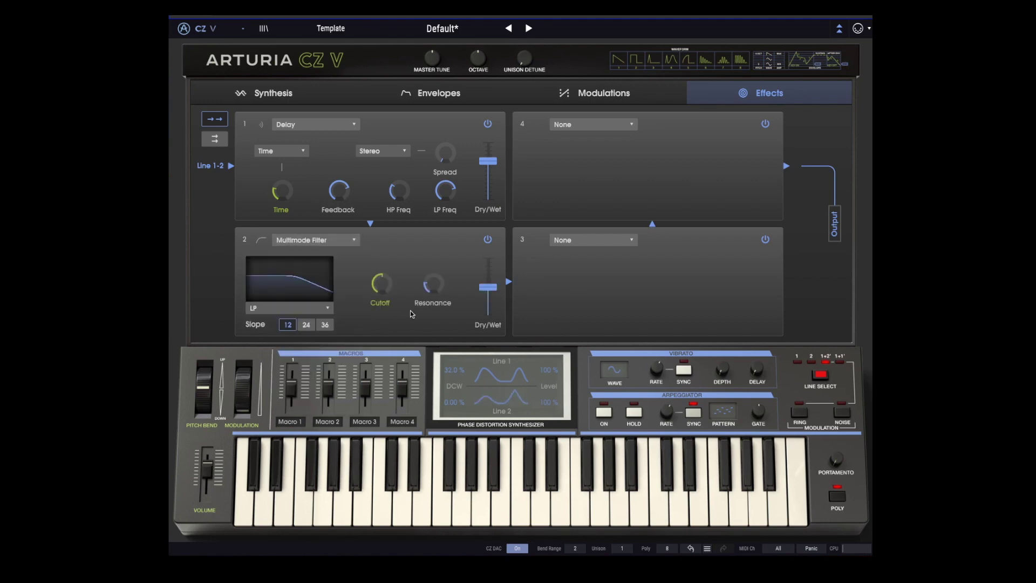
left_click(432, 286)
left_click_drag(432, 286, 429, 290)
left_click(305, 325)
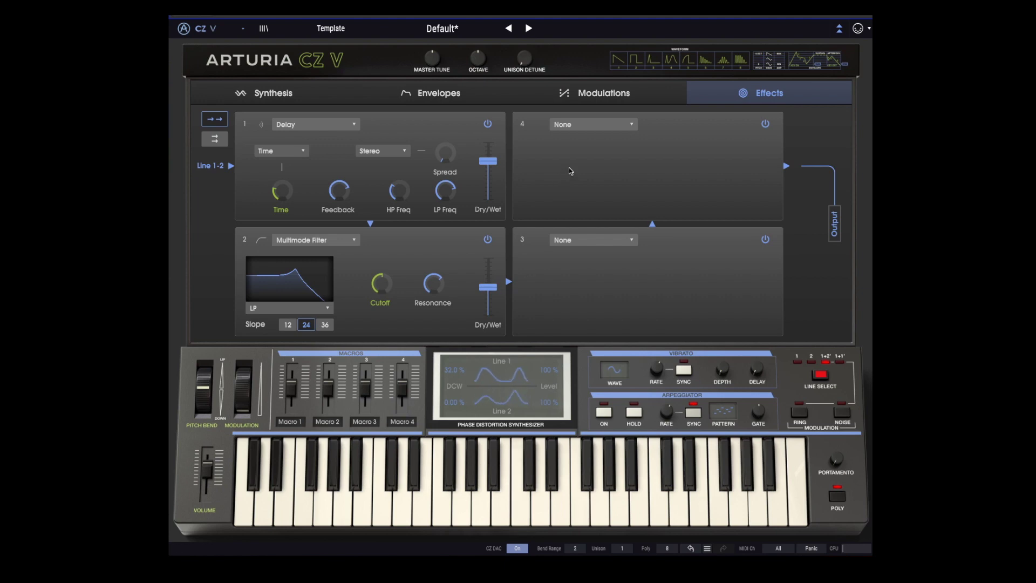
- Load a Compressor in effect slot 3 and adjust its threshold
left_click(595, 241)
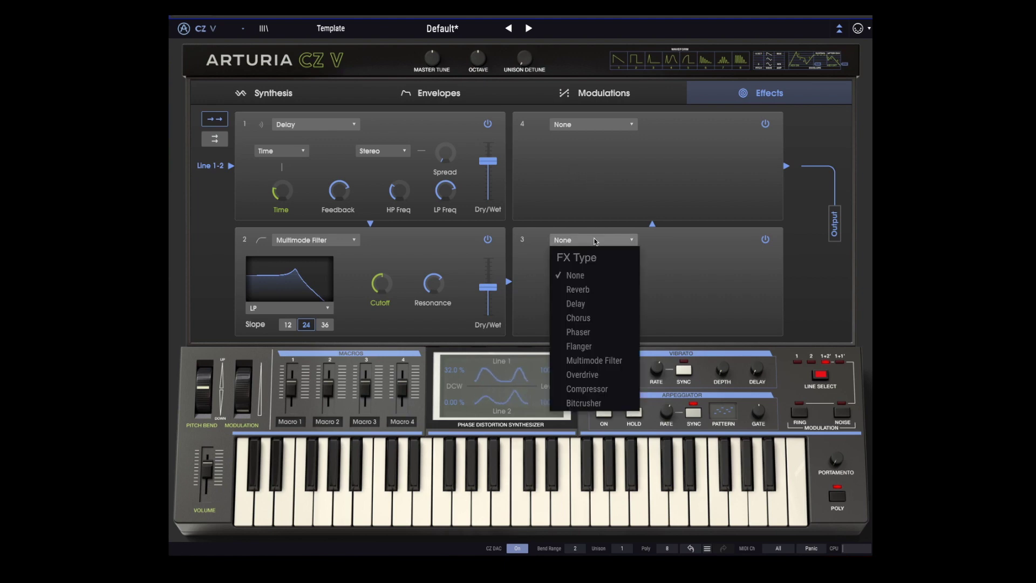
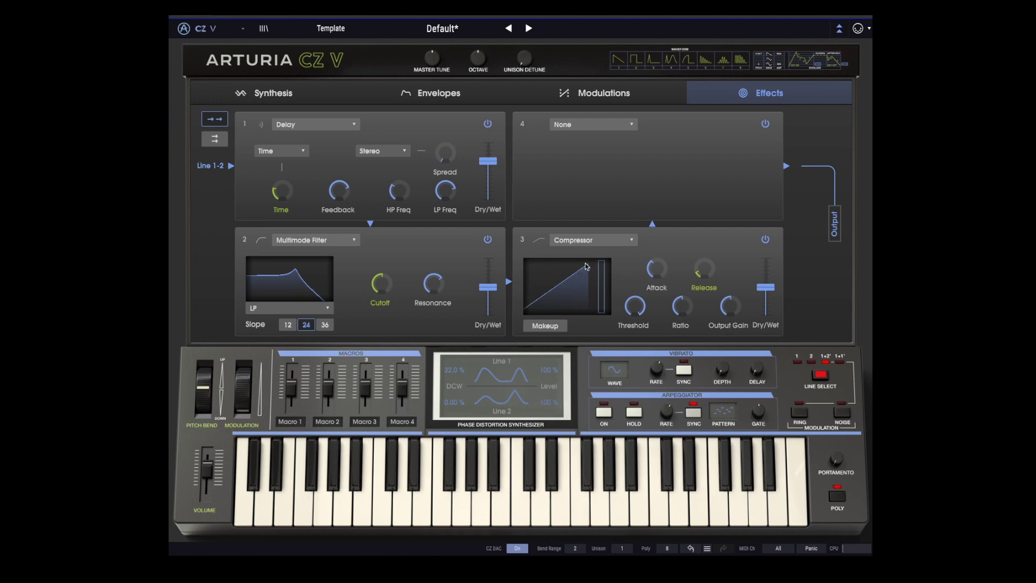
mouse_move(647, 314)
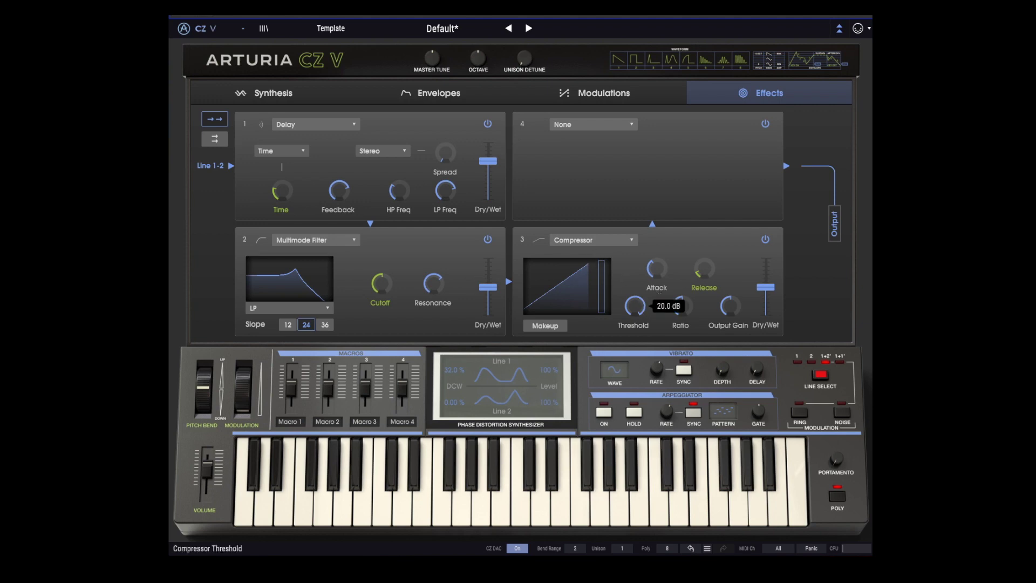
mouse_move(634, 306)
left_mouse_down()
mouse_move(635, 346)
mouse_move(643, 309)
left_mouse_up()
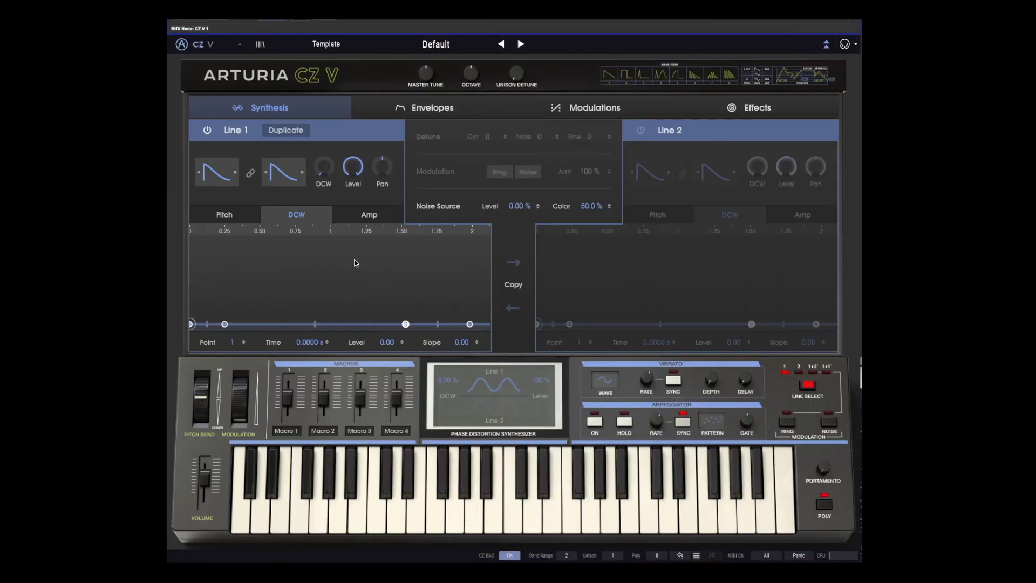
- In a fresh Default preset, link Line 1's two waveforms, set them to Custom and raise Line 1's DCW amount to about 48.8%
left_click(251, 174)
left_click(235, 173)
left_click(223, 177)
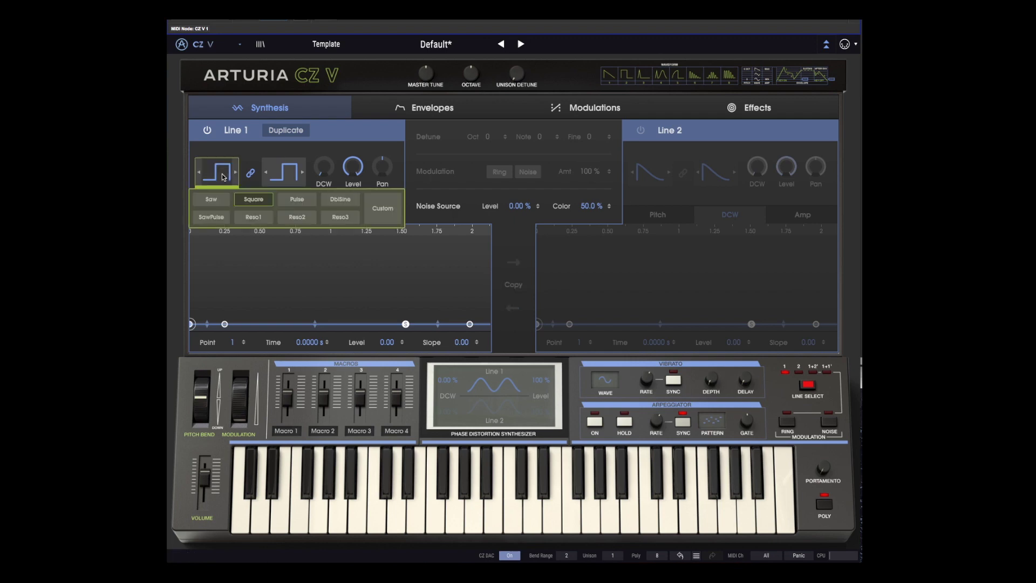
left_click(383, 212)
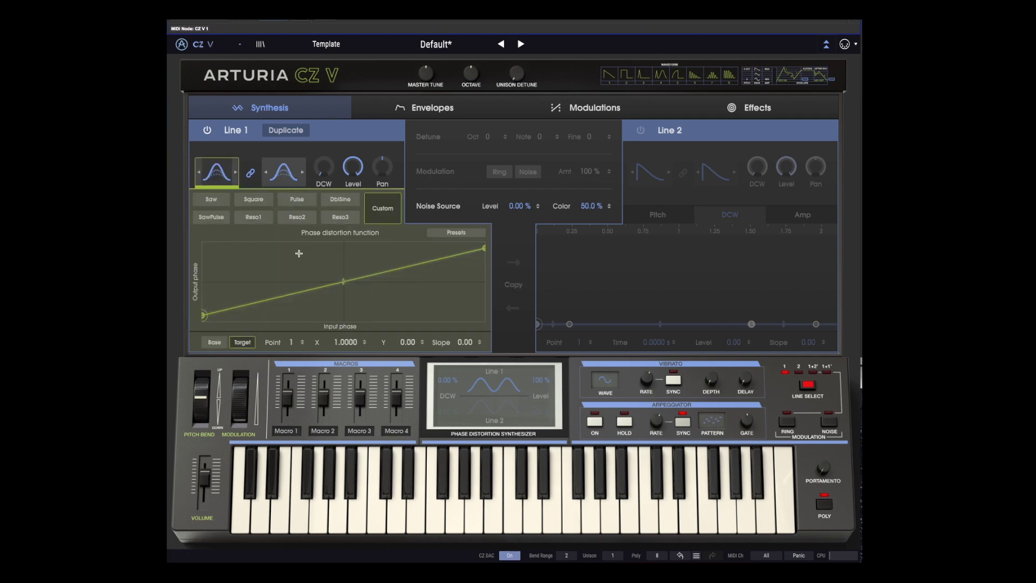
mouse_move(320, 176)
left_click_drag(320, 175, 320, 176)
- Shape the custom phase distortion function with an early peak, a low dip, a late peak and an end point at Y 0.729
double_click(248, 272)
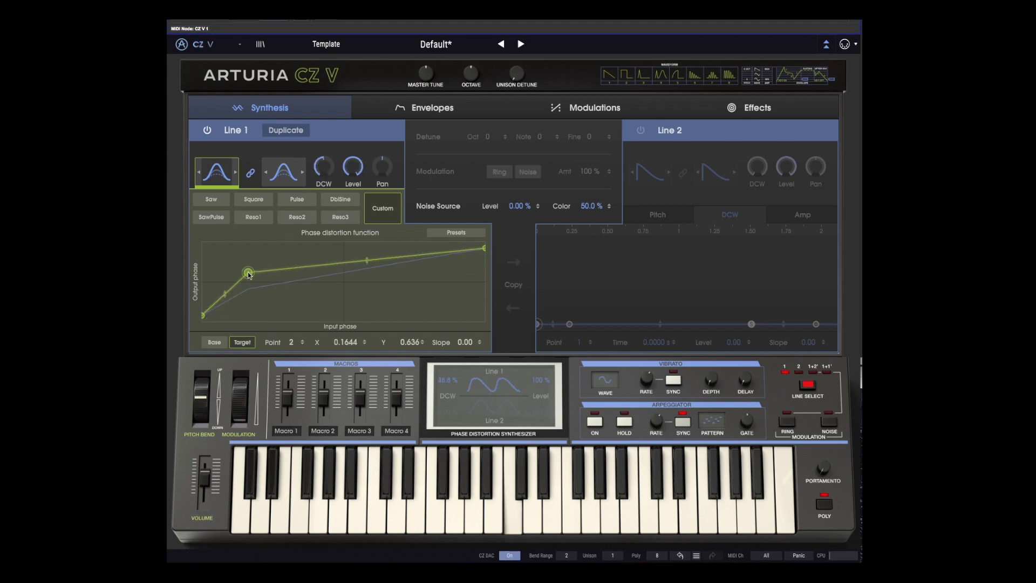
left_click_drag(249, 272, 215, 252)
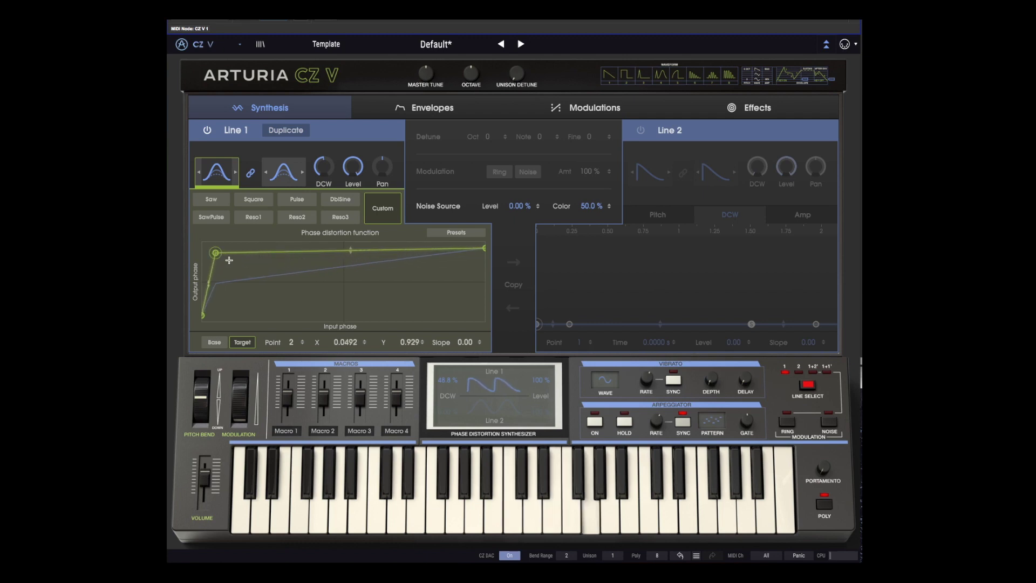
left_click_drag(214, 254, 305, 310)
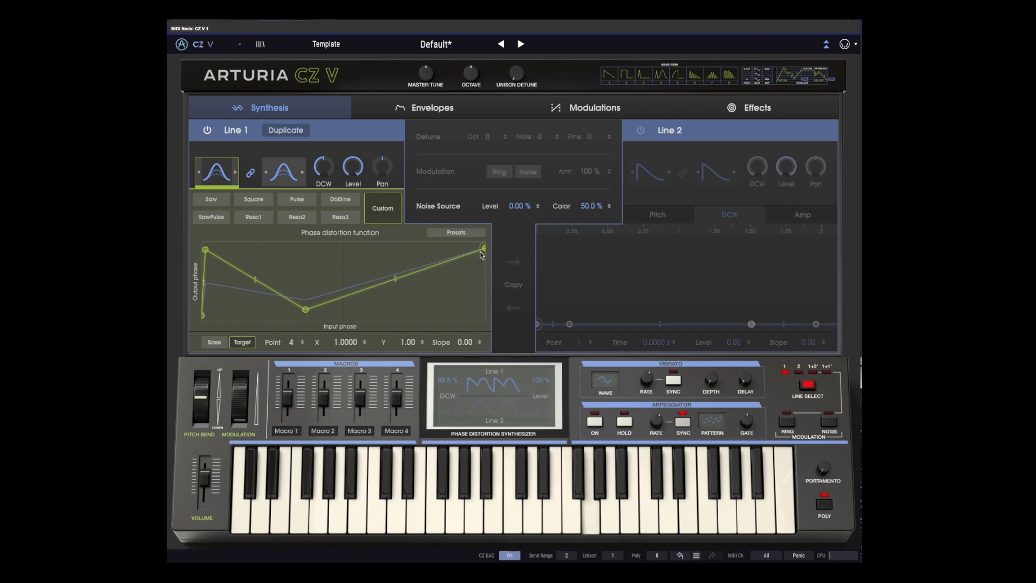
left_click_drag(437, 262, 467, 265)
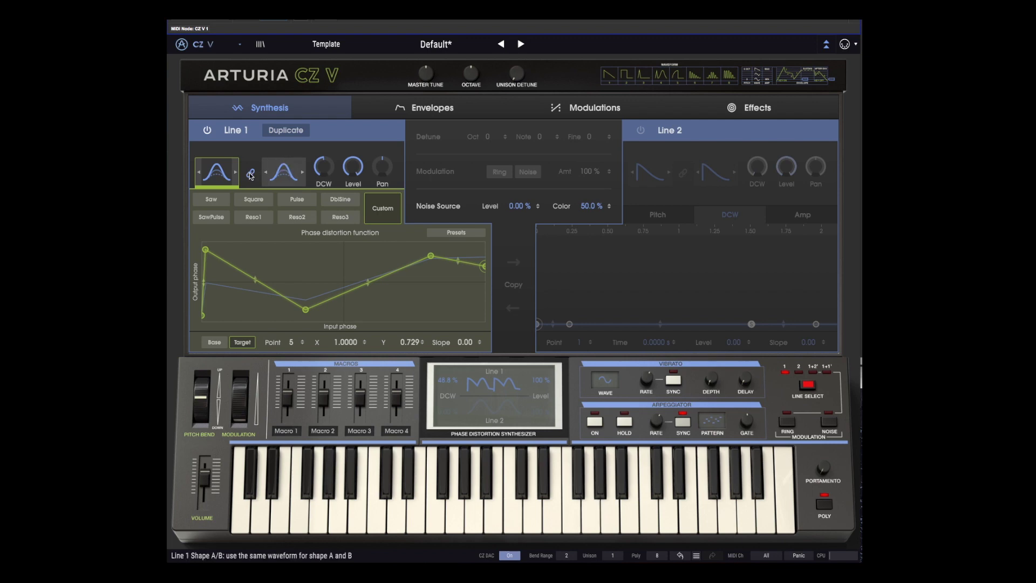
- Unlink Line 1's waveforms and add jagged points to the second waveform's phase distortion function, including one at X 0.861, Y 0.200
left_click(283, 173)
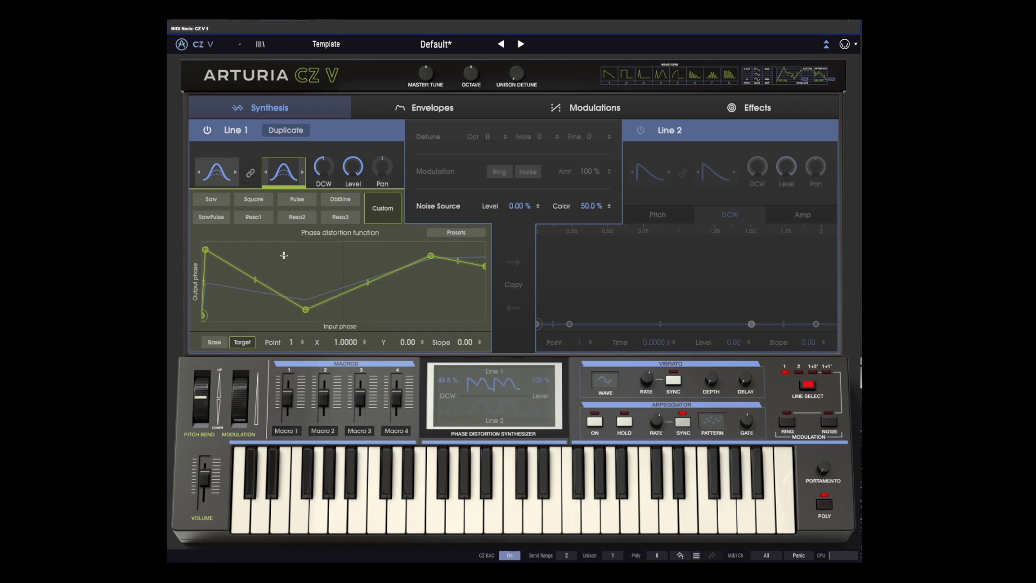
left_click_drag(279, 258, 304, 252)
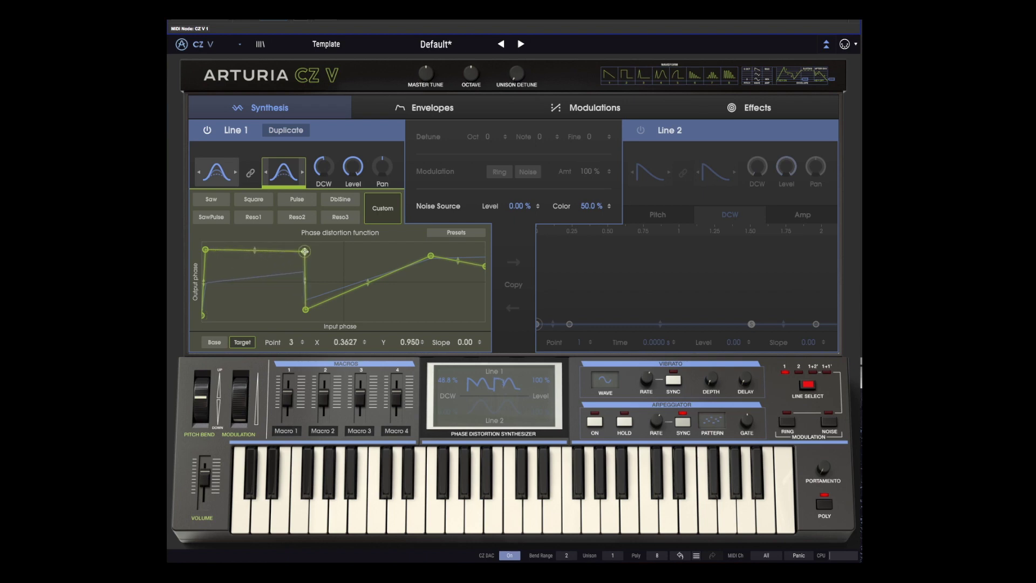
left_click_drag(322, 303, 322, 273)
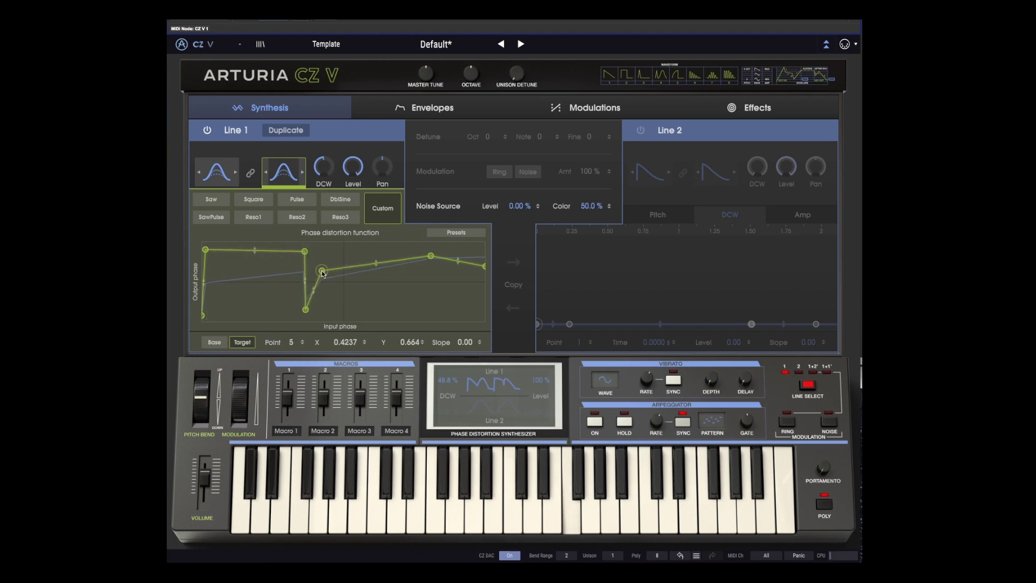
left_click(353, 289)
left_click_drag(382, 273, 384, 258)
left_click(398, 280)
left_click(418, 300)
left_click(446, 302)
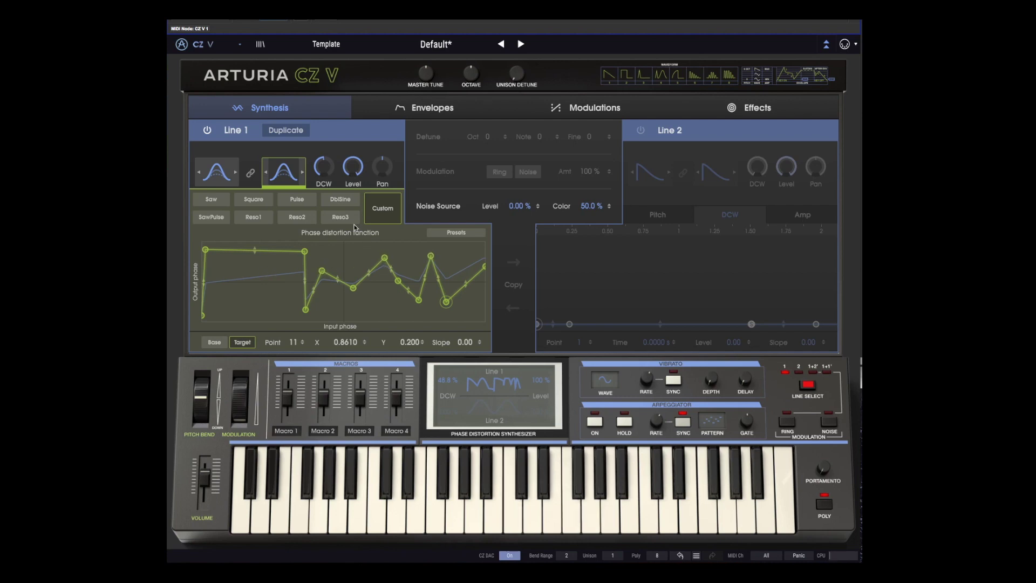
left_click(359, 252)
left_click(282, 169)
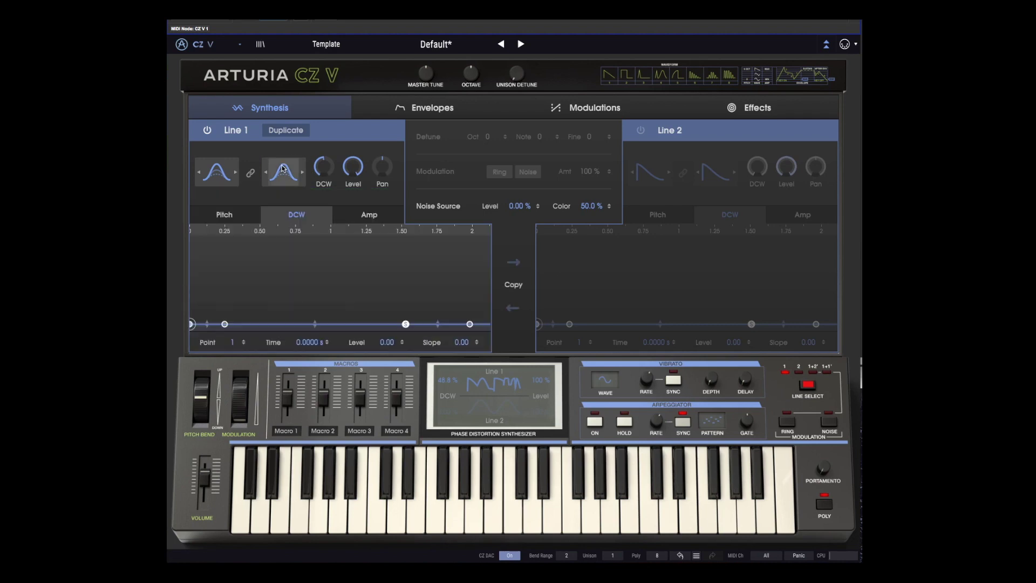
- Raise the second point of Line 1's DCW envelope, add a third at about 0.69 s with level 0.550, and turn on Line 2
left_click_drag(225, 324, 226, 248)
left_click_drag(224, 324, 222, 290)
left_click_drag(225, 248, 290, 284)
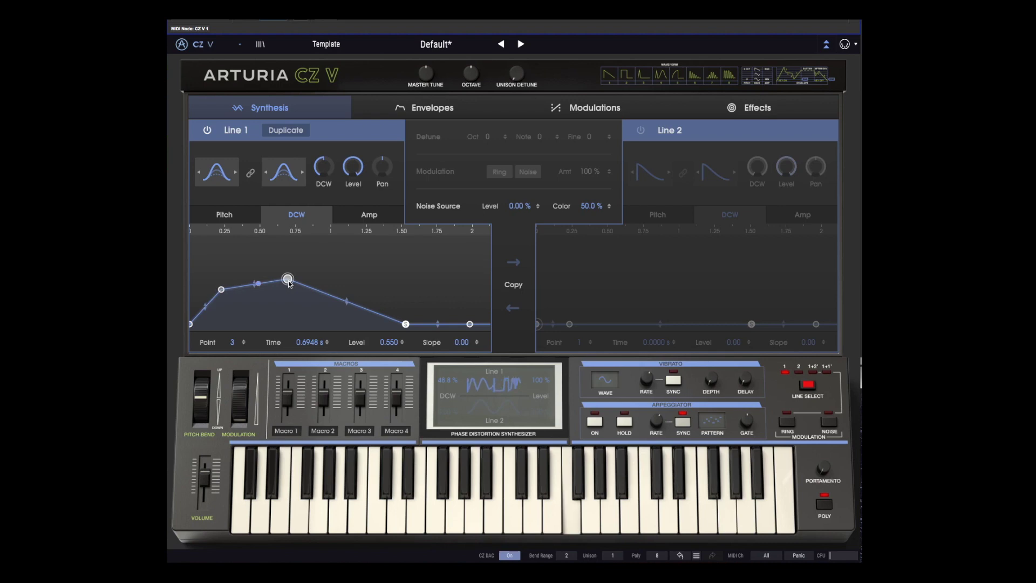
left_click(640, 130)
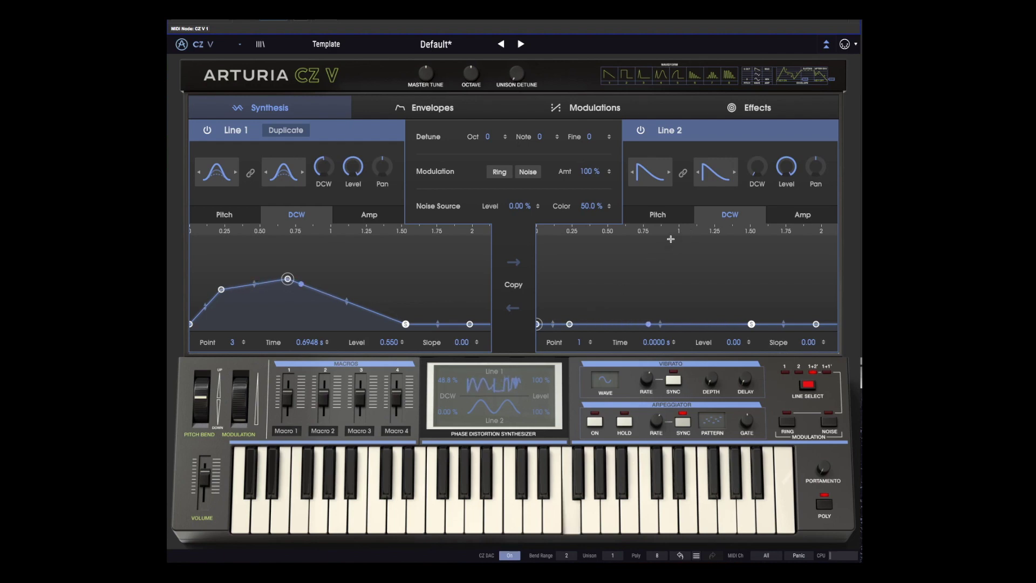
- Raise Line 2's second DCW envelope point to about 0.49 s, level 0.936, and the third to about 1.52 s, level 0.801, and enable ring modulation
left_click(570, 325)
left_click_drag(570, 325, 606, 247)
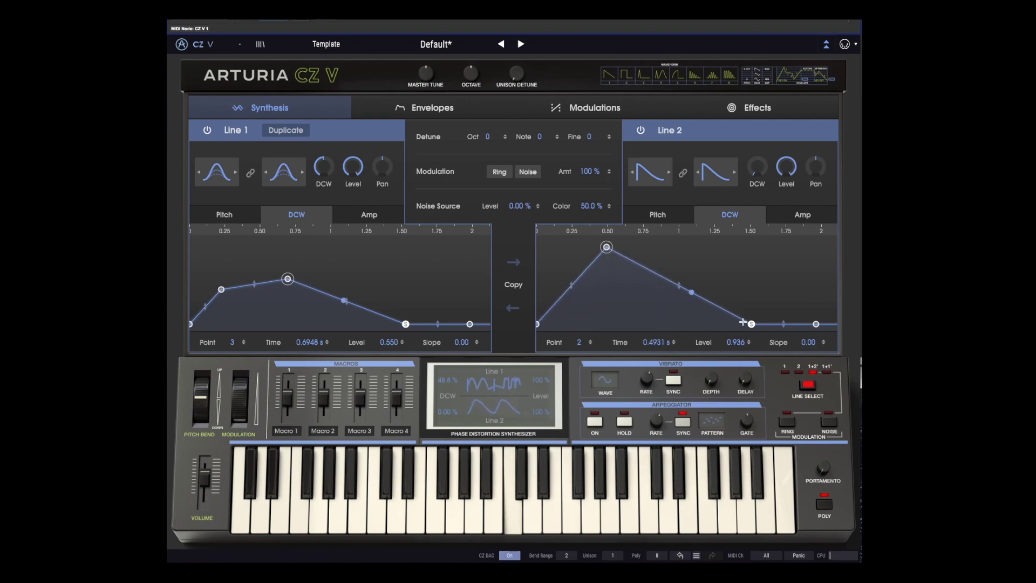
left_click_drag(752, 324, 753, 259)
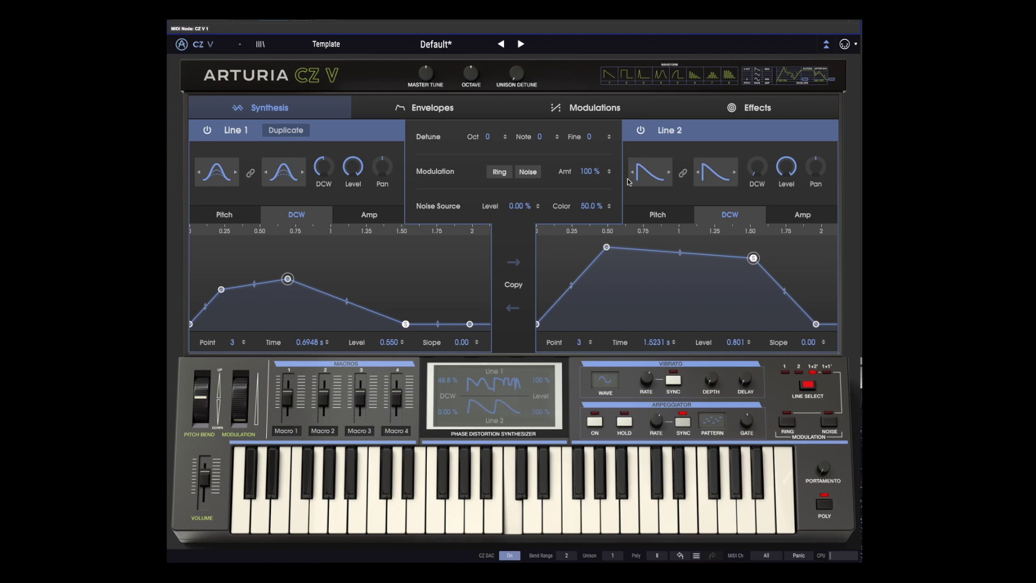
left_click(500, 173)
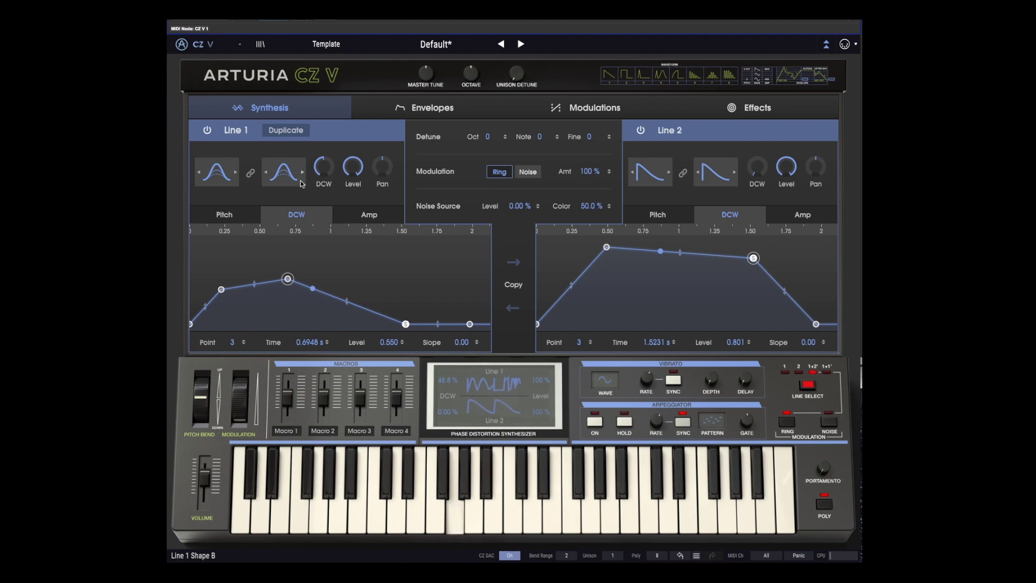
- Lower the first plateau of Line 1's second waveform's phase distortion function, placing point 2 at about X 0.0475, Y 0.621
left_click_drag(221, 289, 225, 298)
left_click(284, 171)
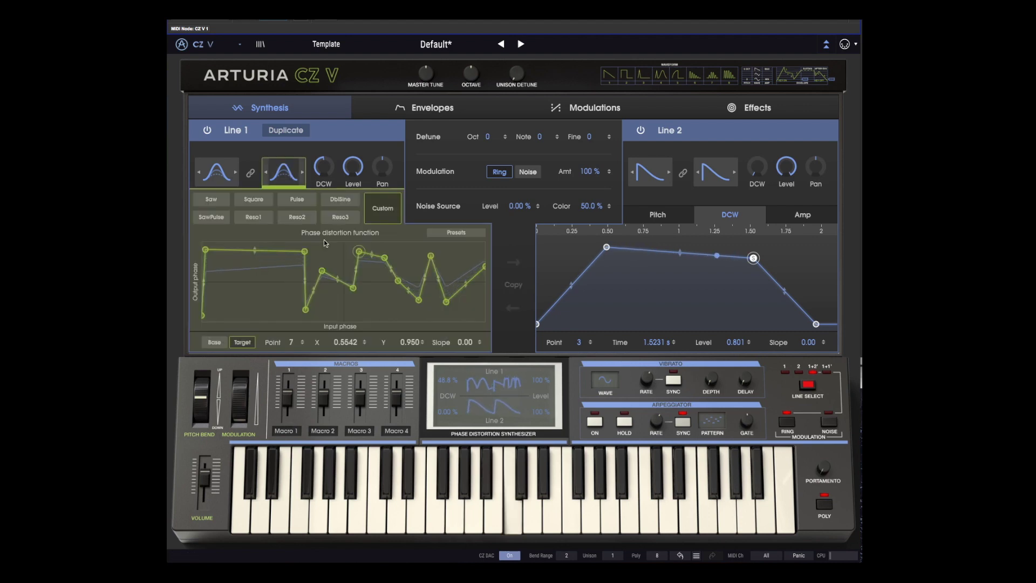
left_click_drag(307, 257, 299, 276)
left_click_drag(206, 253, 215, 277)
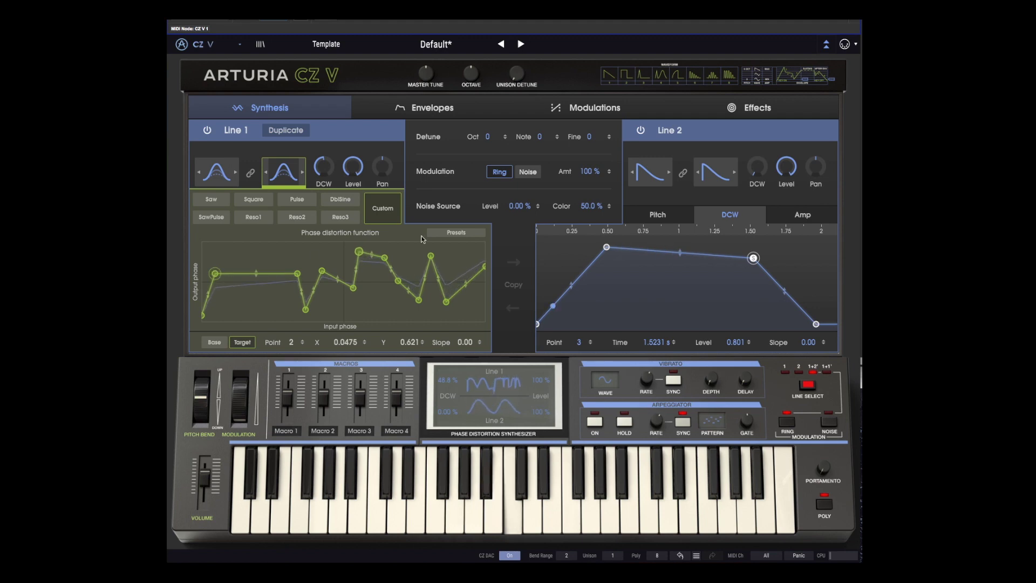
- Save the custom phase distortion function as a new preset named "CatSynth Demo Distortion 3"
left_click(451, 233)
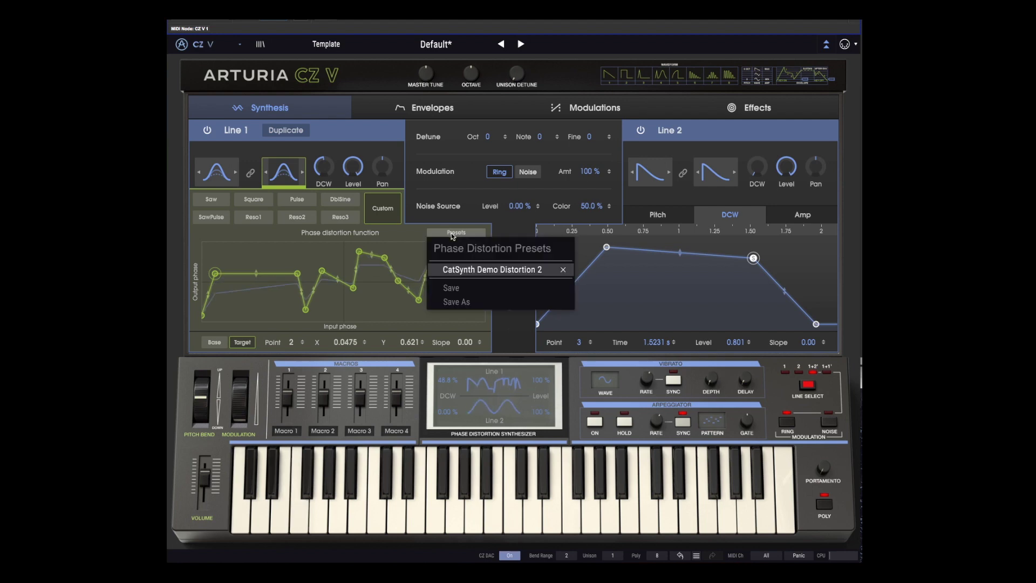
left_click(468, 304)
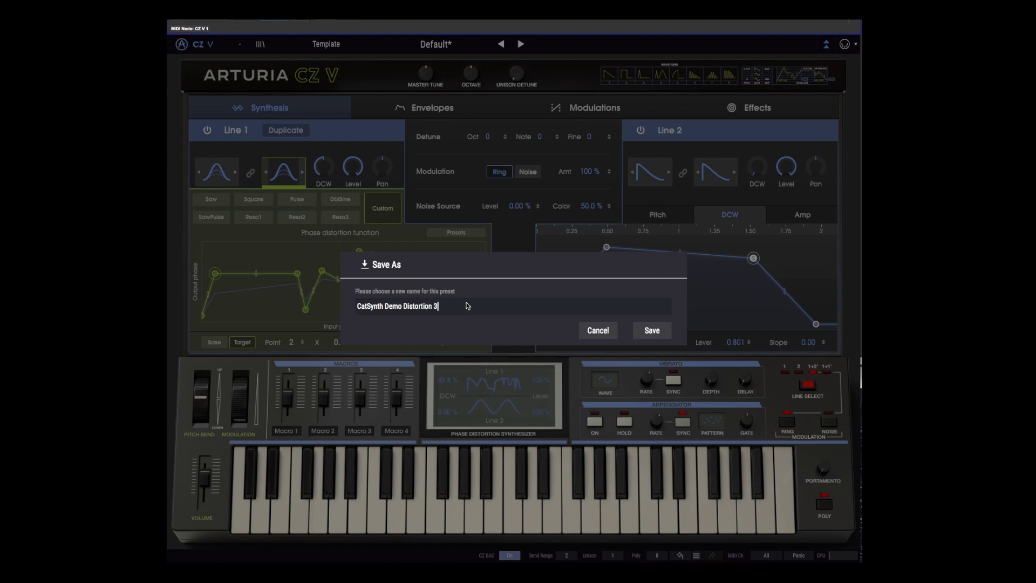
left_click(643, 334)
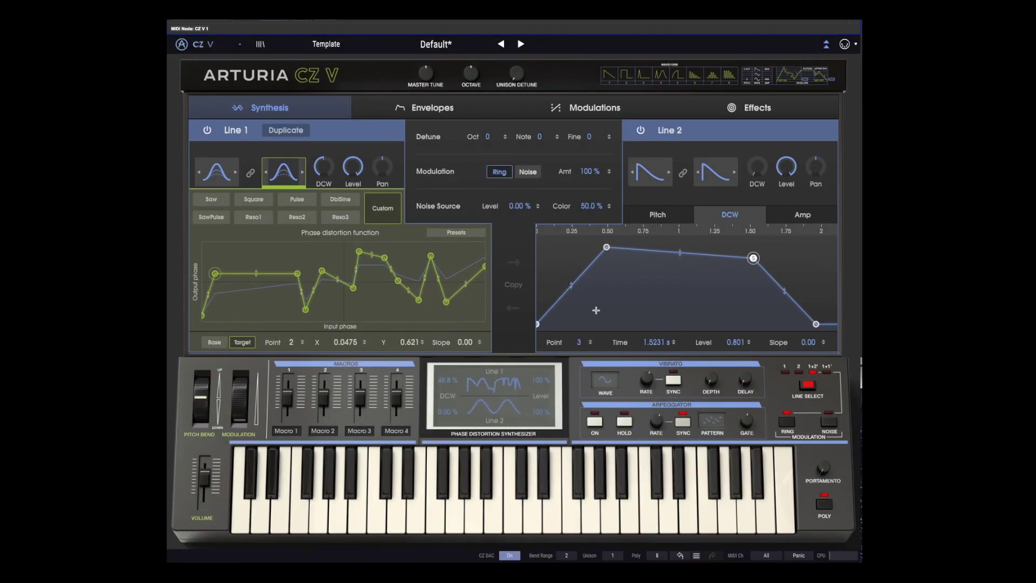